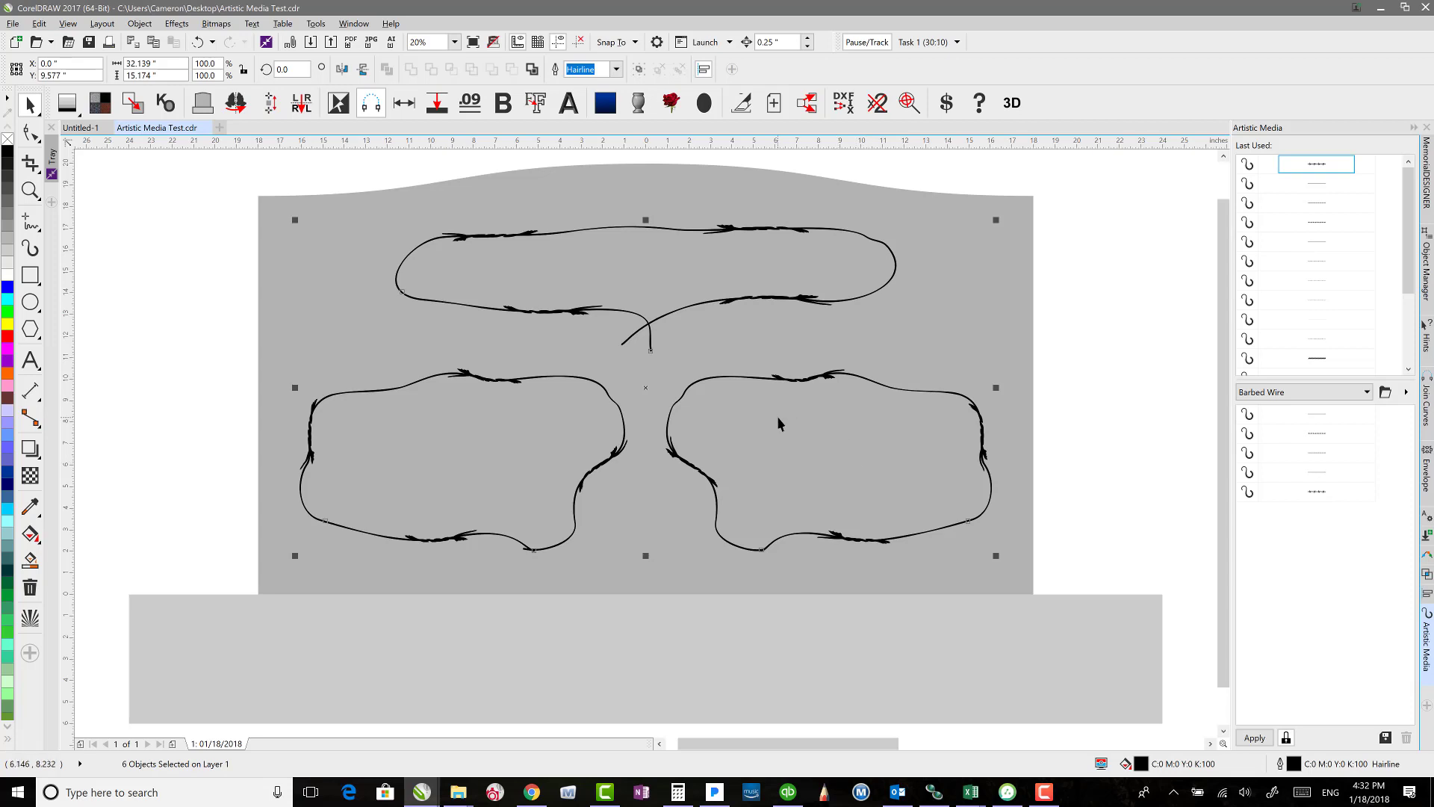
Choose the Barbed Wire stroke category and try its presets on the six selected outlines, ending with the fourth preset
{"action": "left_click", "coordinate": [1278, 394]}
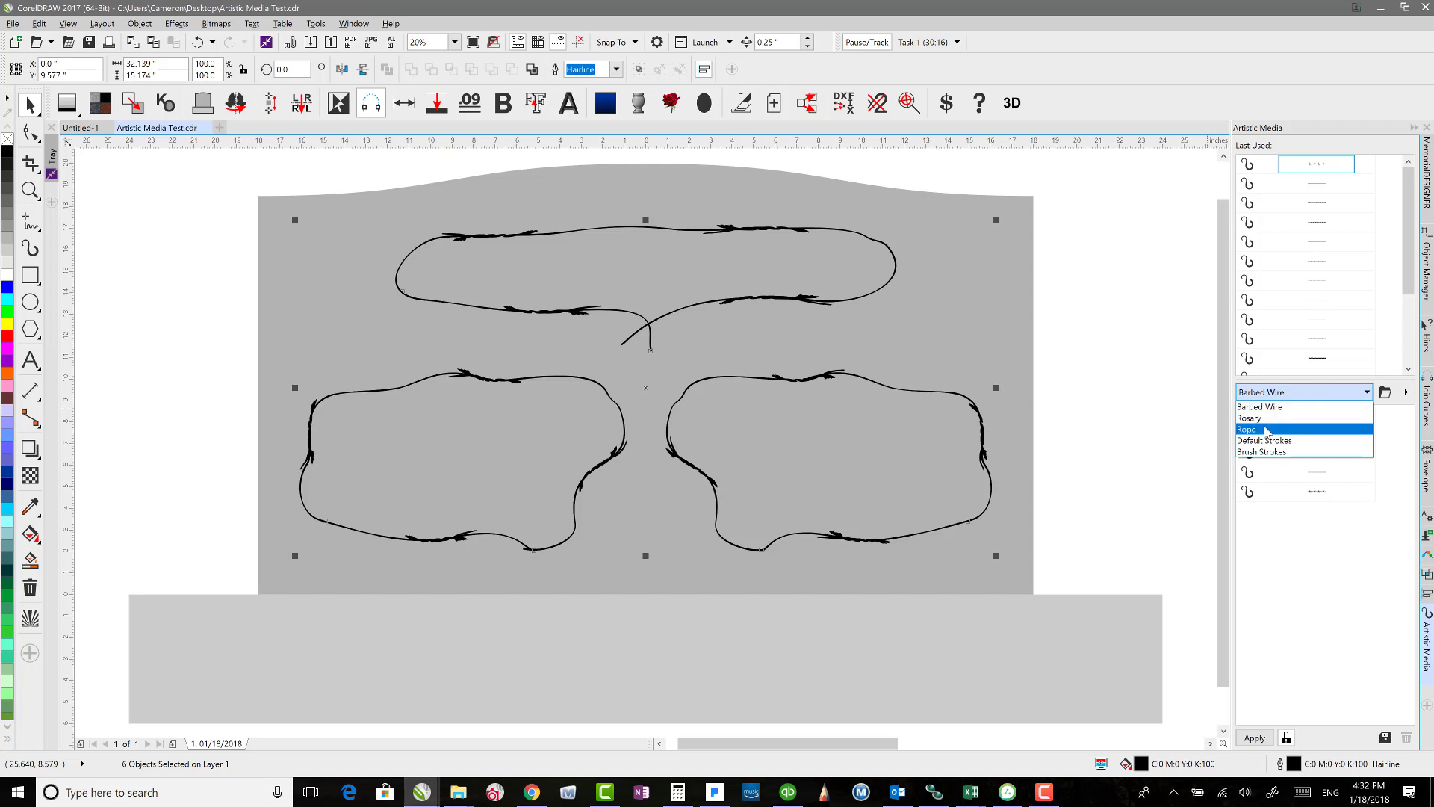
{"action": "left_click", "coordinate": [1277, 407]}
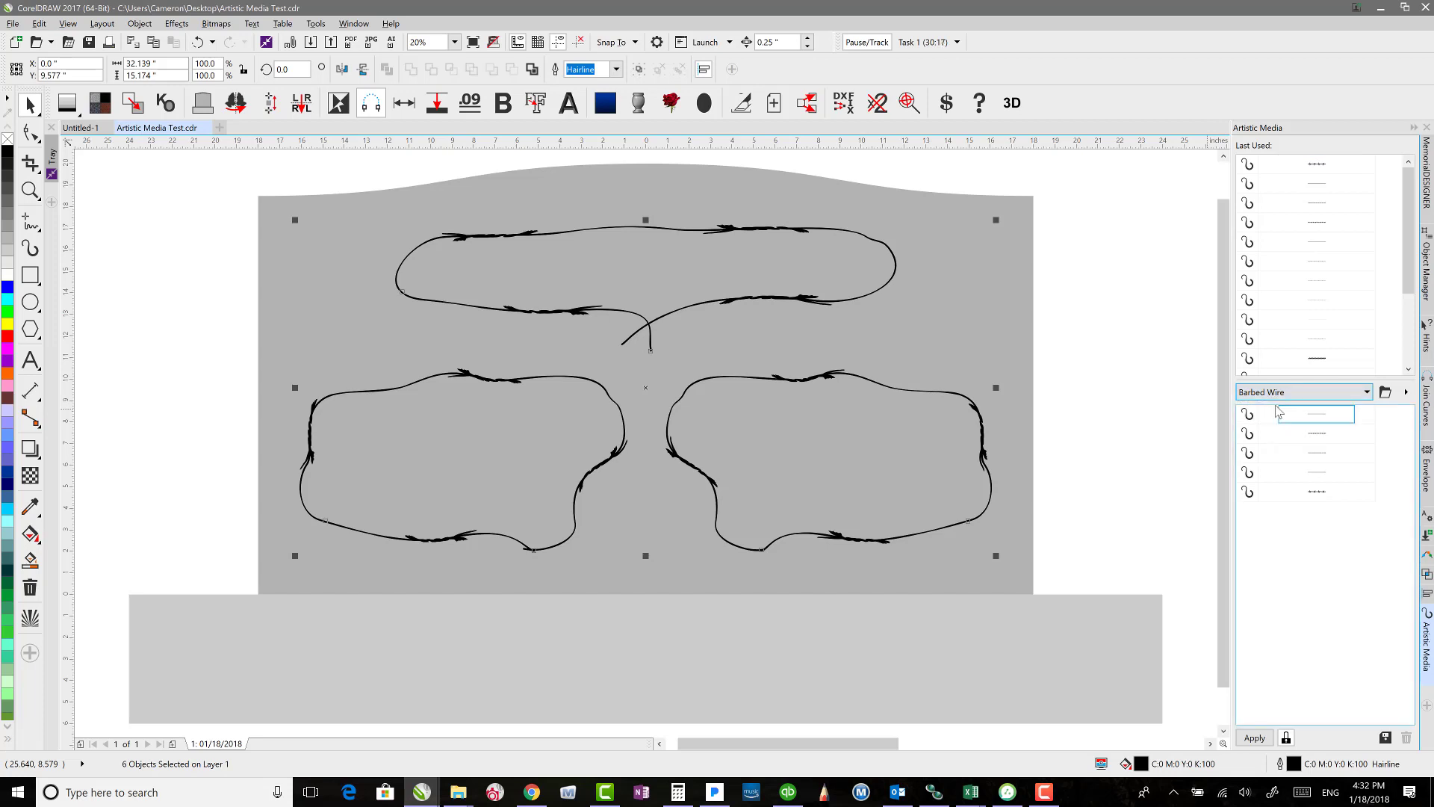
{"action": "left_click", "coordinate": [1316, 417]}
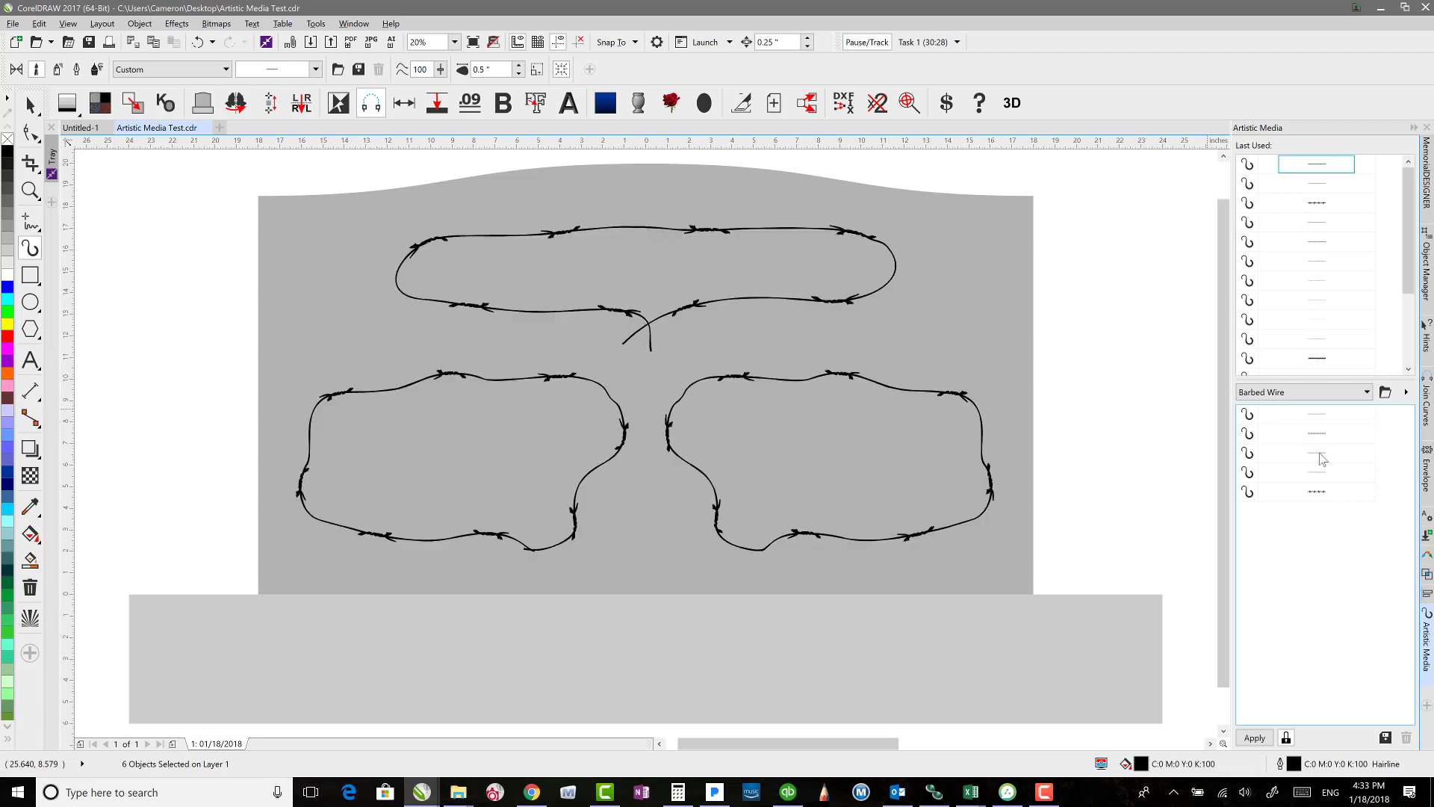
{"action": "left_click", "coordinate": [1322, 459]}
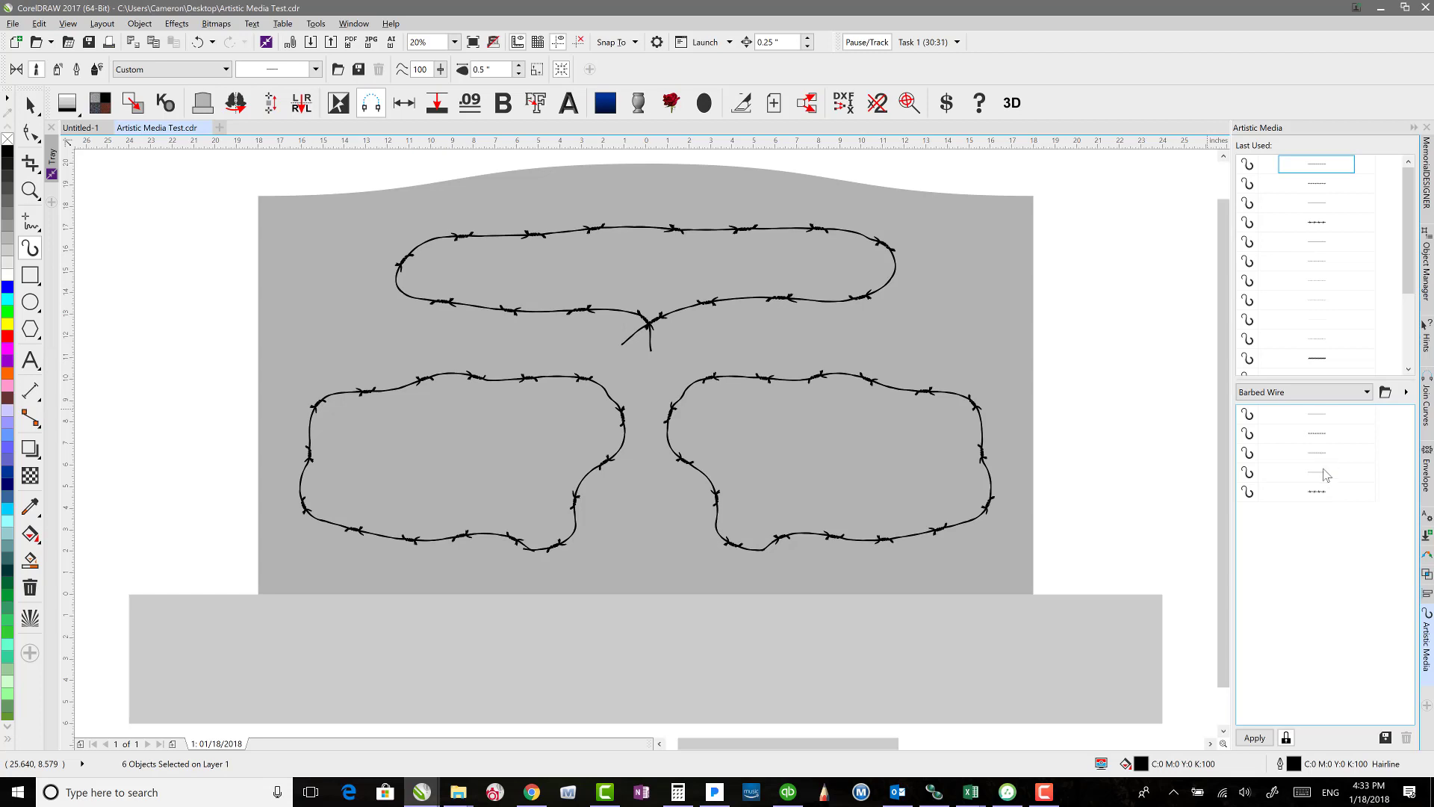
{"action": "left_click", "coordinate": [1326, 475]}
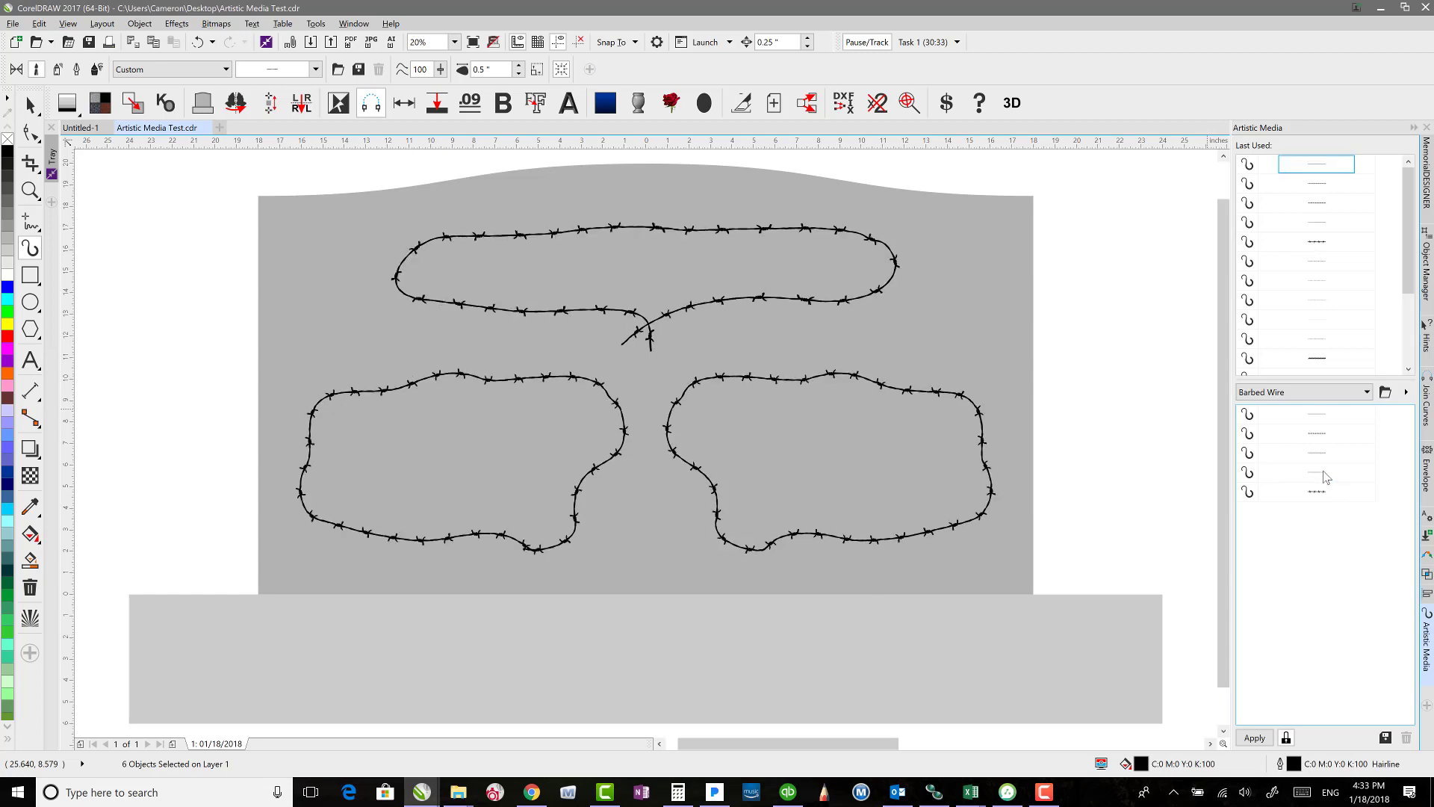
{"action": "left_click", "coordinate": [1323, 491]}
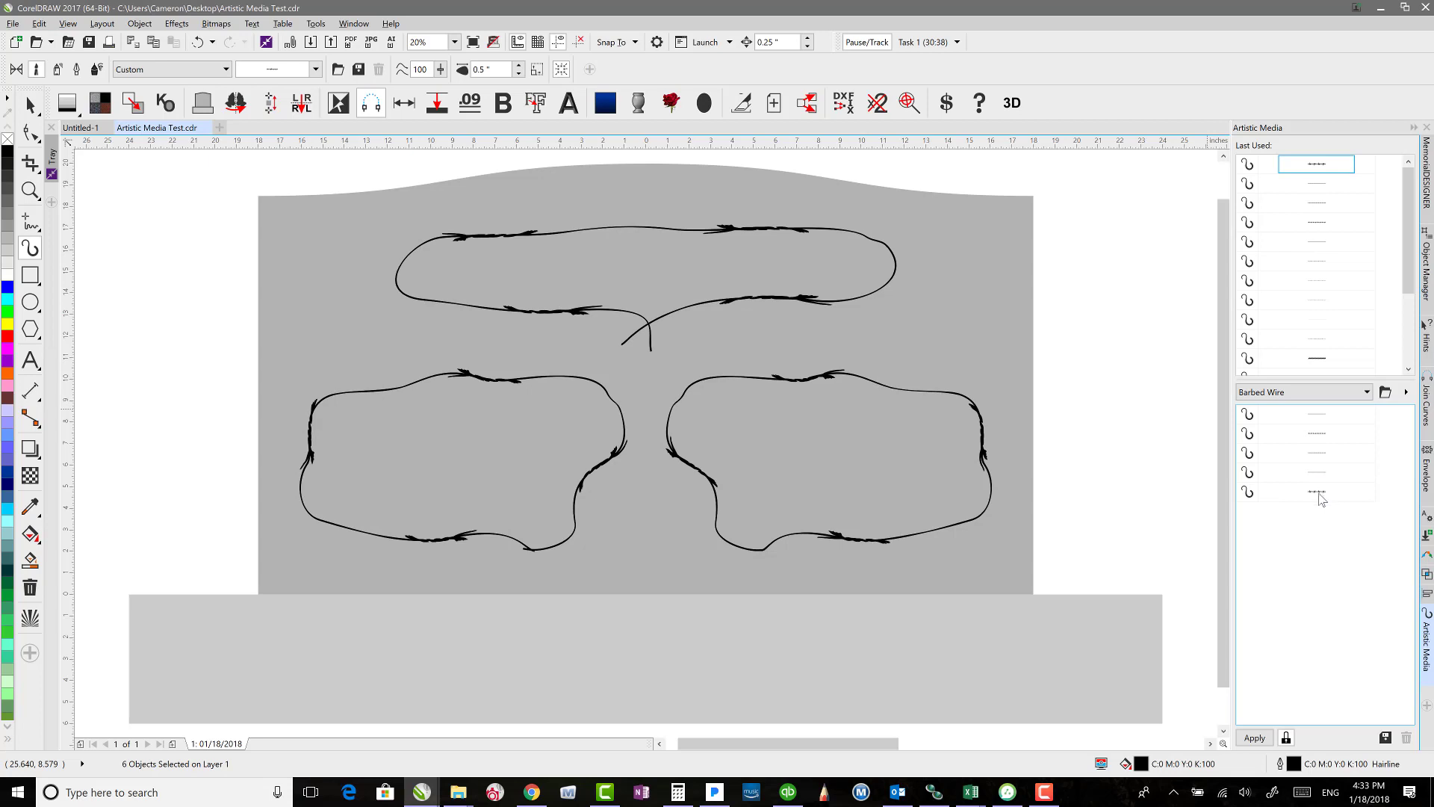
{"action": "left_click", "coordinate": [1324, 478]}
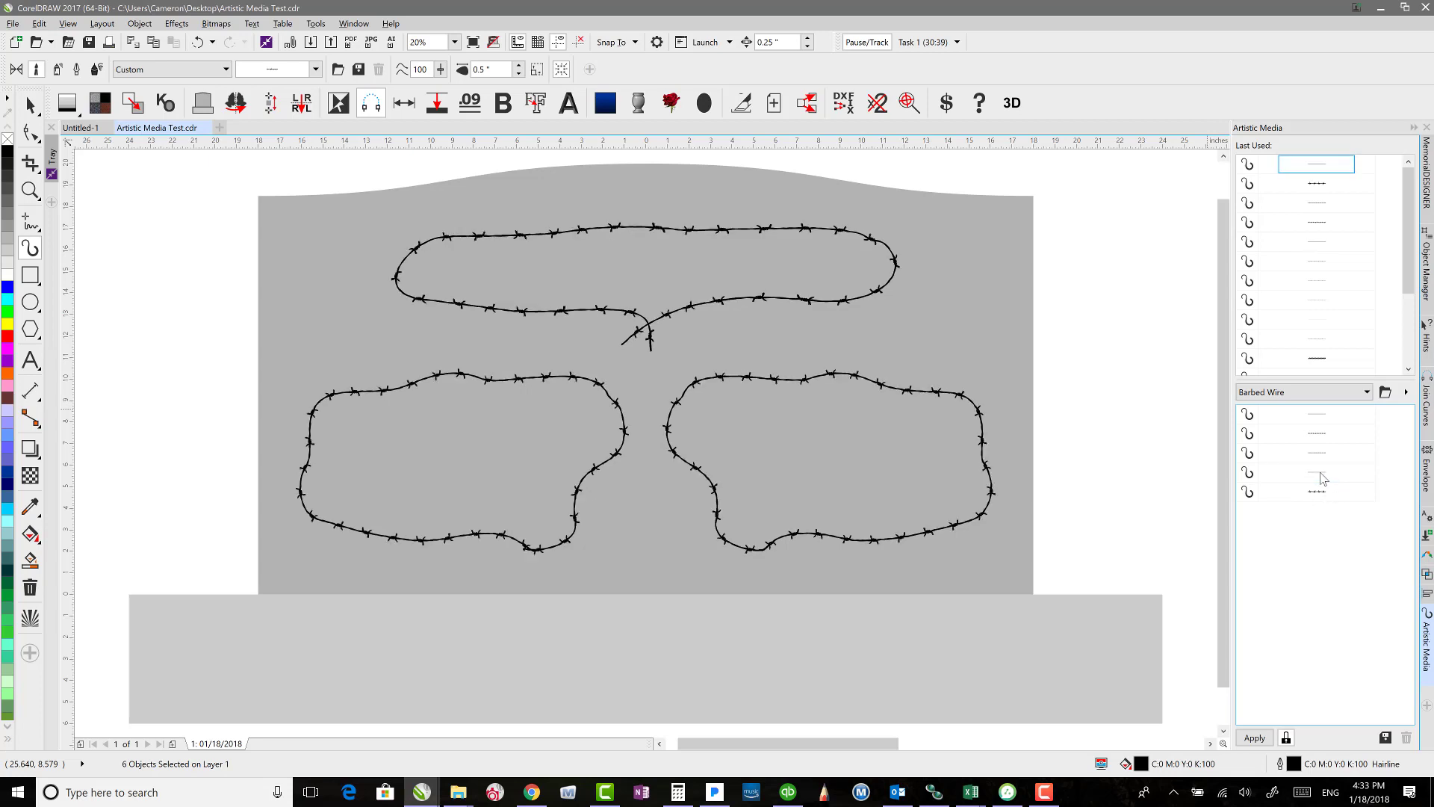
Set the stroke width of the selected barbed wire outlines to 0.75 inch
{"action": "double_click", "coordinate": [502, 71]}
{"action": "type", "text": ".7"}
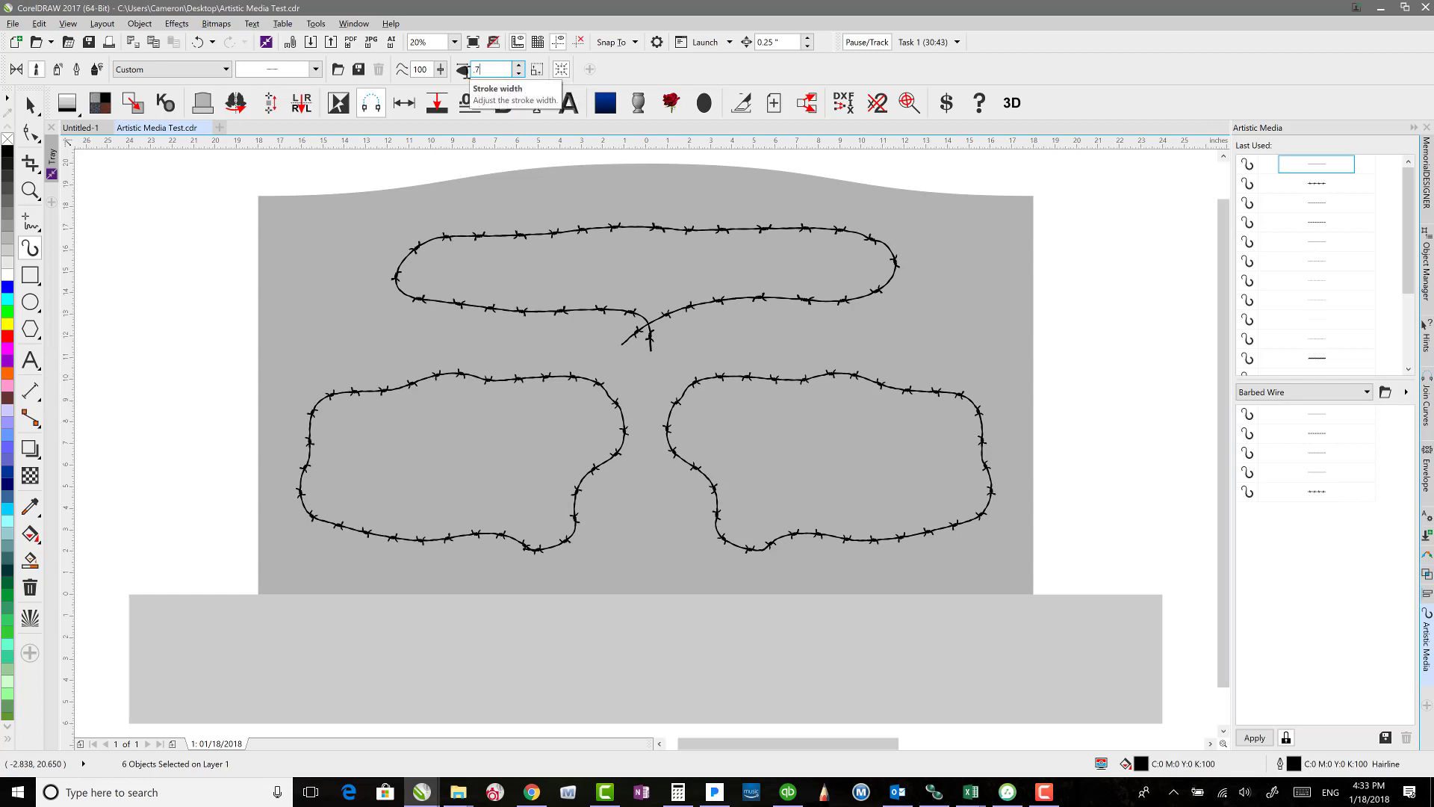
{"action": "type", "text": "5"}
{"action": "key", "text": "Return"}
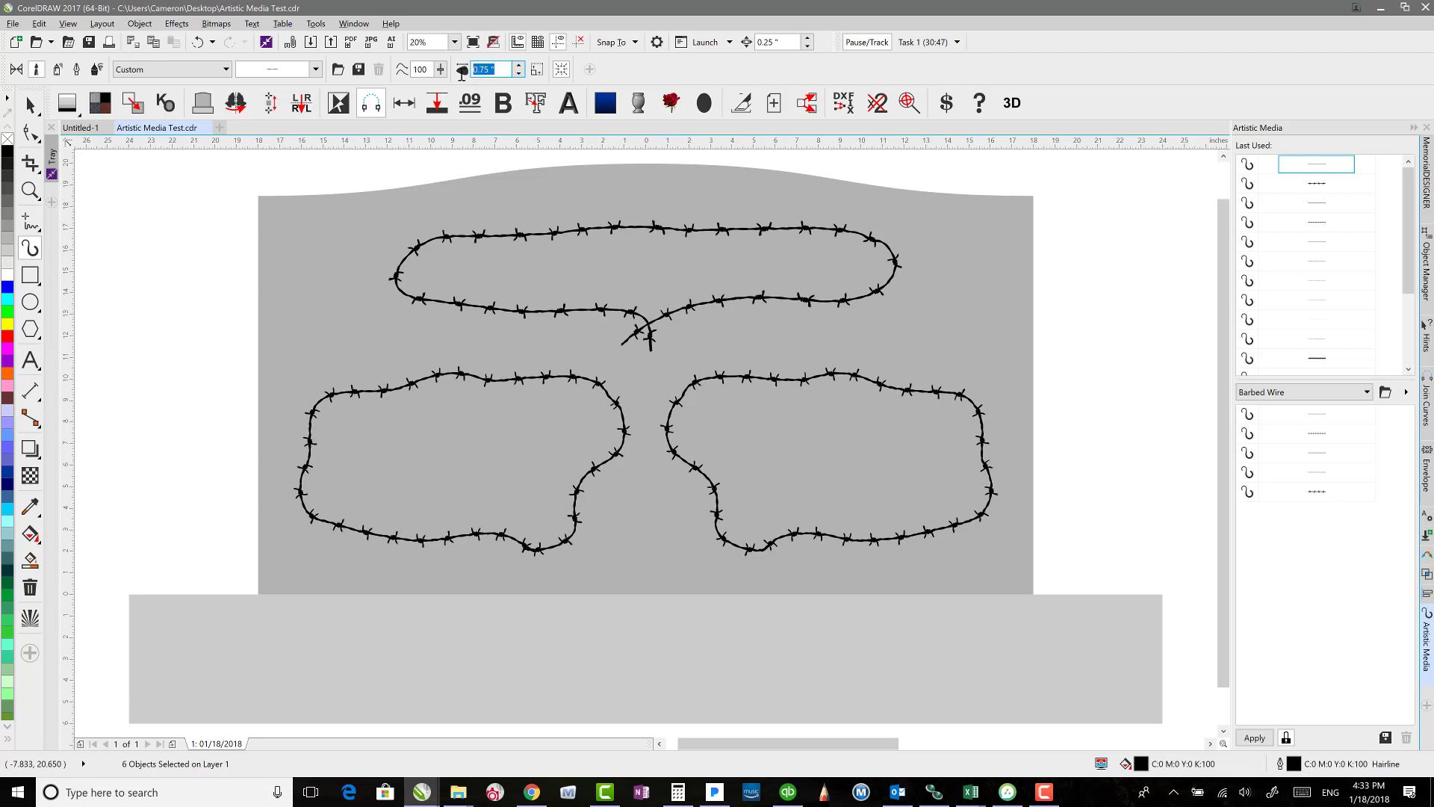
Try a stroke width of 0.25 inch on the outlines and set it back to 0.75 inch
{"action": "type", "text": ".25"}
{"action": "key", "text": "Return"}
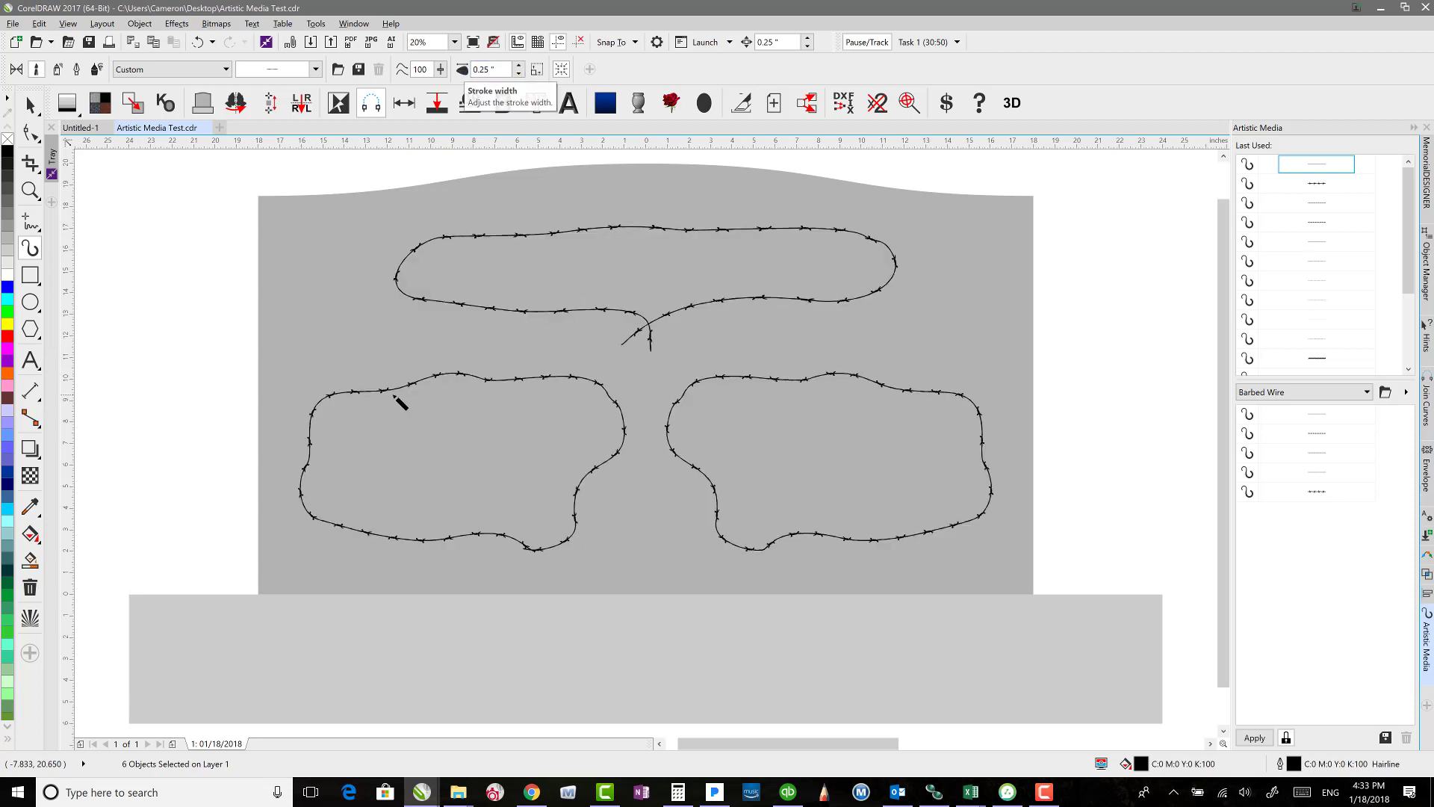
{"action": "left_click_drag", "start_coordinate": [502, 70], "coordinate": [458, 70]}
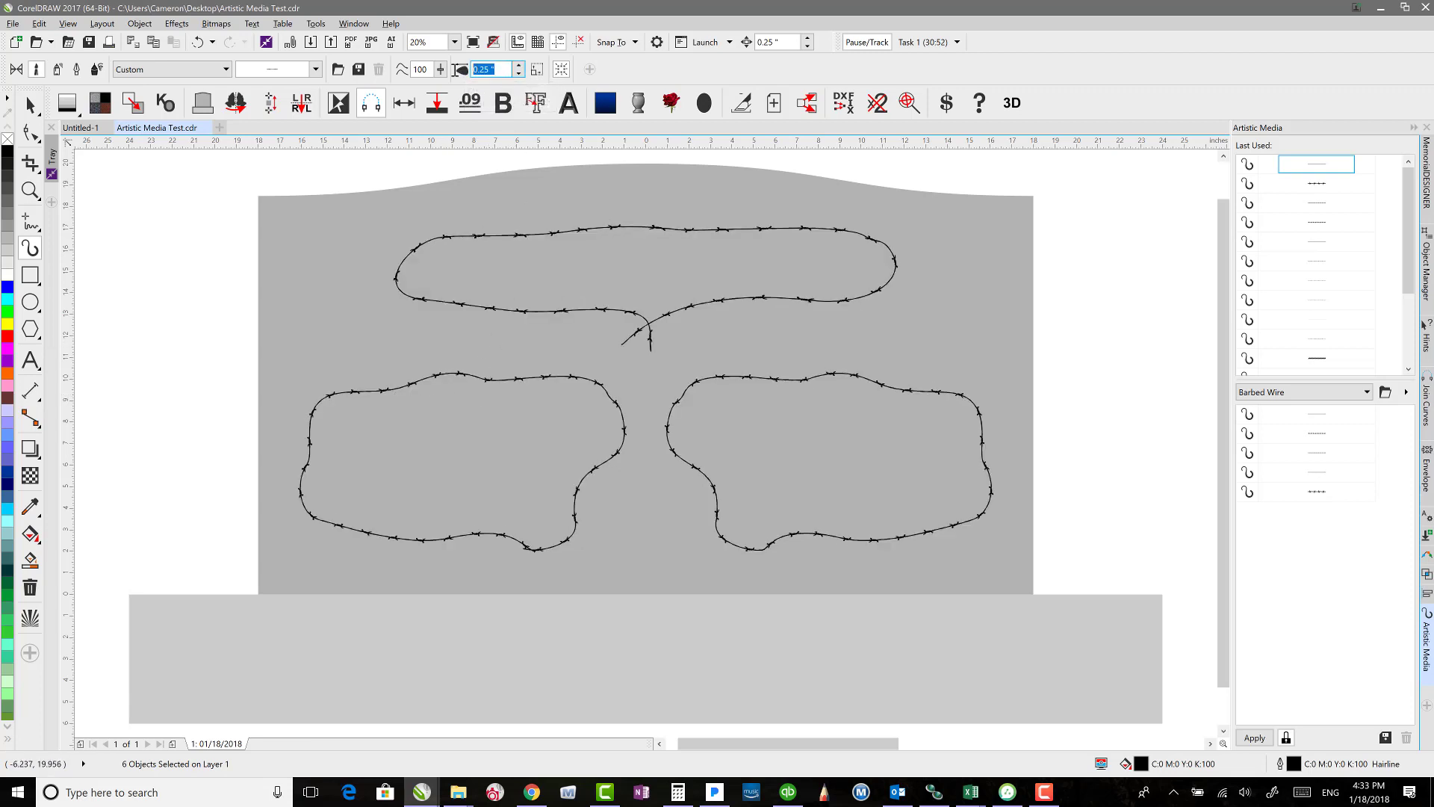
{"action": "type", "text": ".7"}
{"action": "key", "text": "Return"}
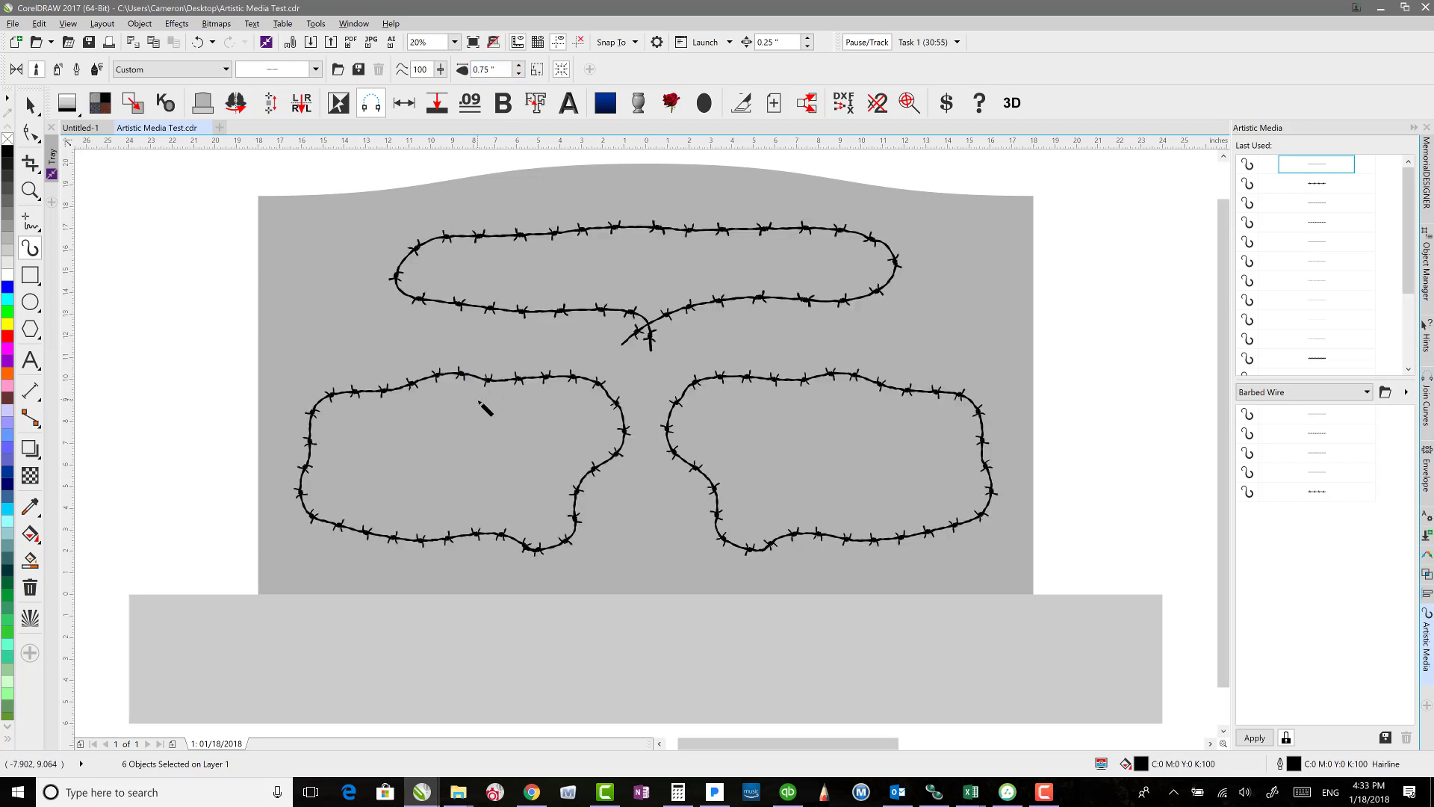
Try the first three Barbed Wire presets on the widened outlines and return to the fourth preset
{"action": "left_click", "coordinate": [1315, 420]}
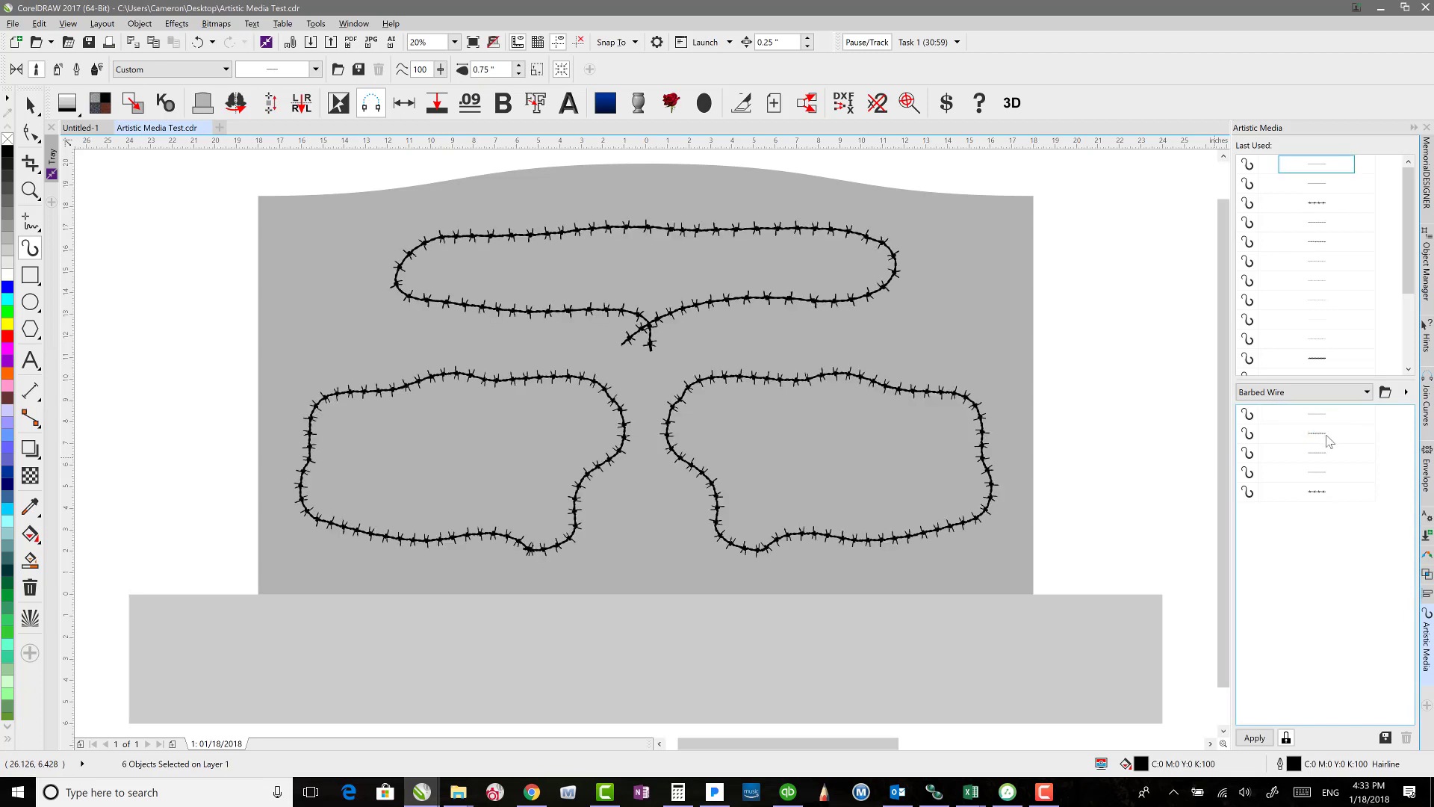
{"action": "left_click", "coordinate": [1322, 434]}
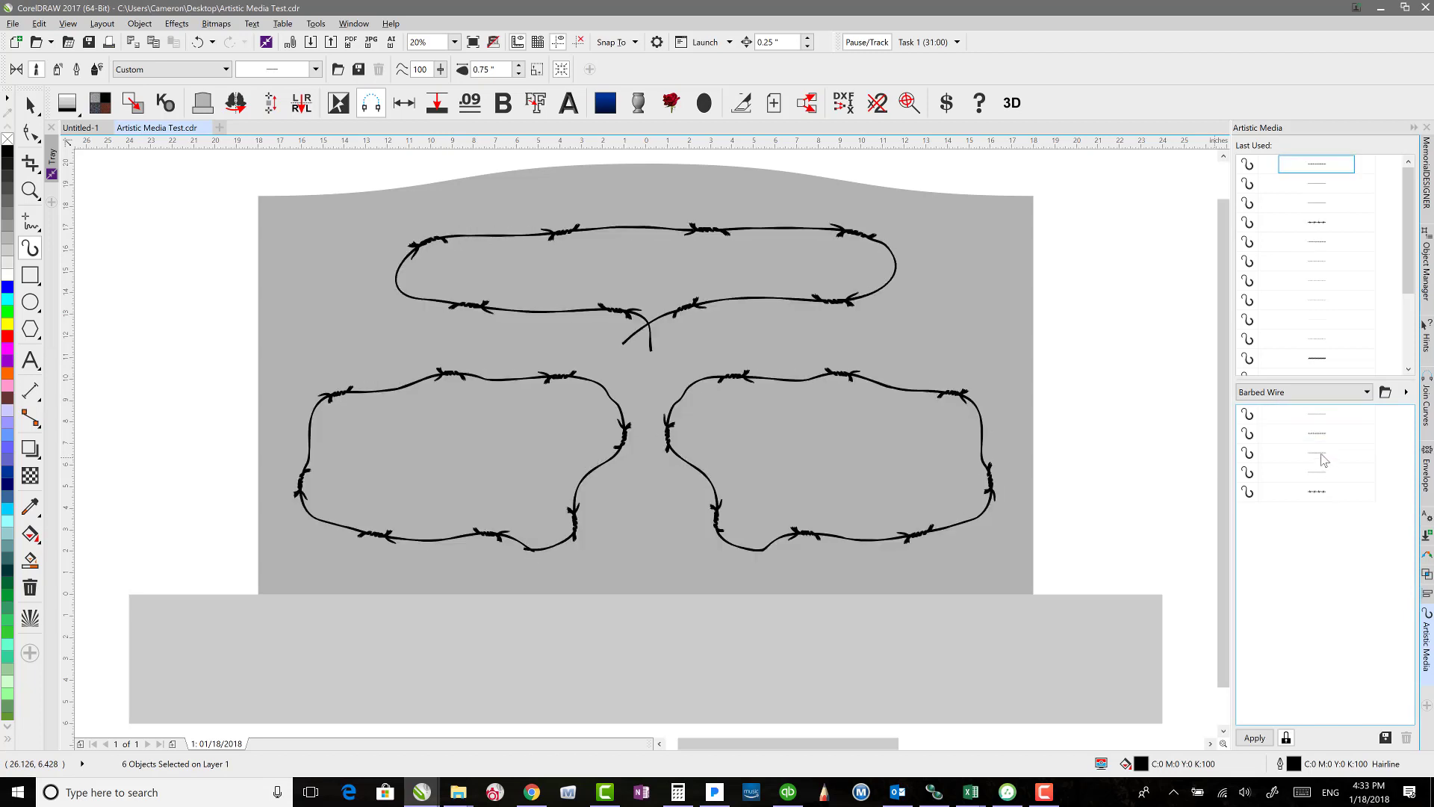
{"action": "left_click", "coordinate": [1322, 457]}
{"action": "left_click", "coordinate": [1323, 473]}
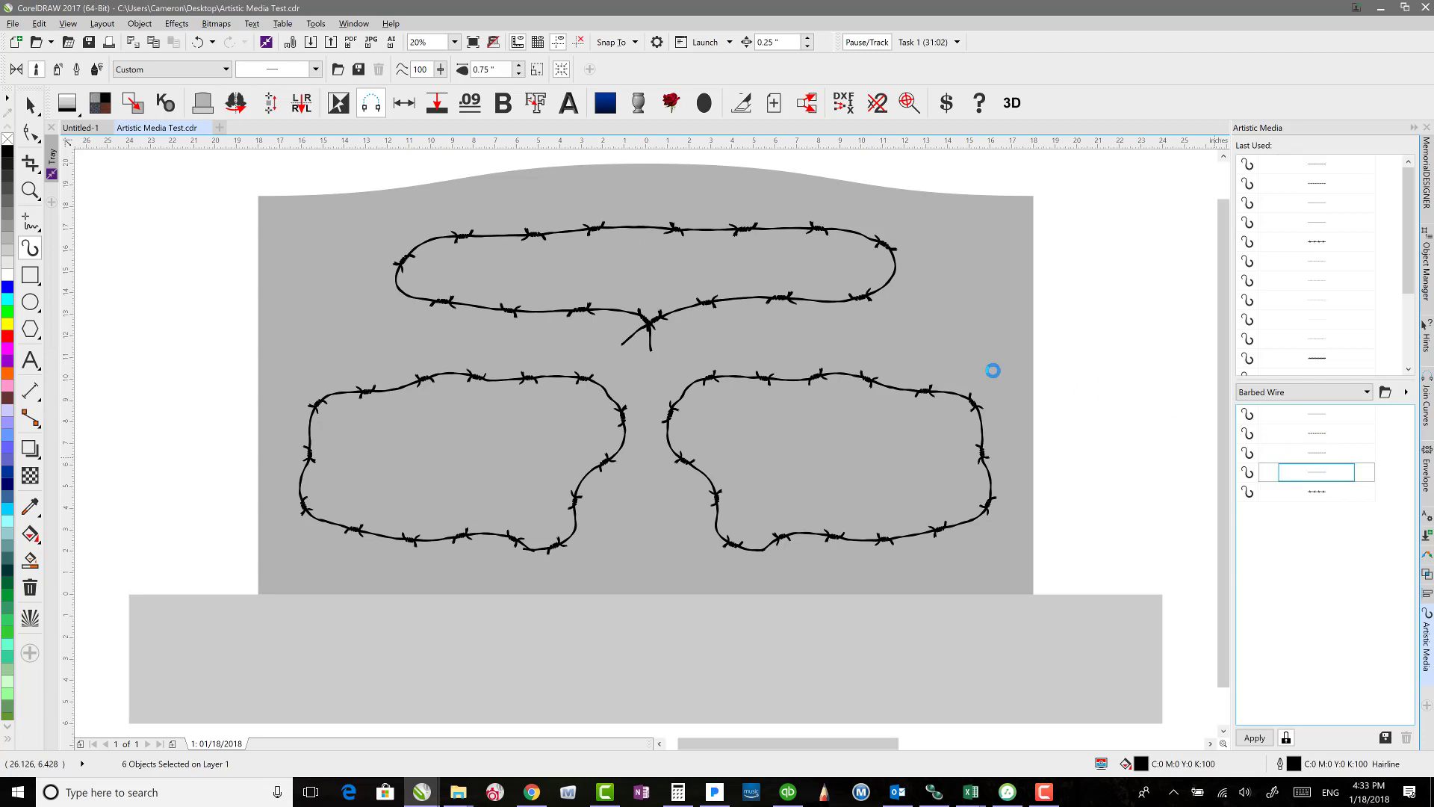
Draw two freehand test strokes near the right end of the upper outline and try several Barbed Wire presets on them
{"action": "mouse_move", "coordinate": [779, 350]}
{"action": "left_mouse_down"}
{"action": "mouse_move", "coordinate": [843, 338]}
{"action": "mouse_move", "coordinate": [911, 346]}
{"action": "mouse_move", "coordinate": [969, 312]}
{"action": "left_mouse_up"}
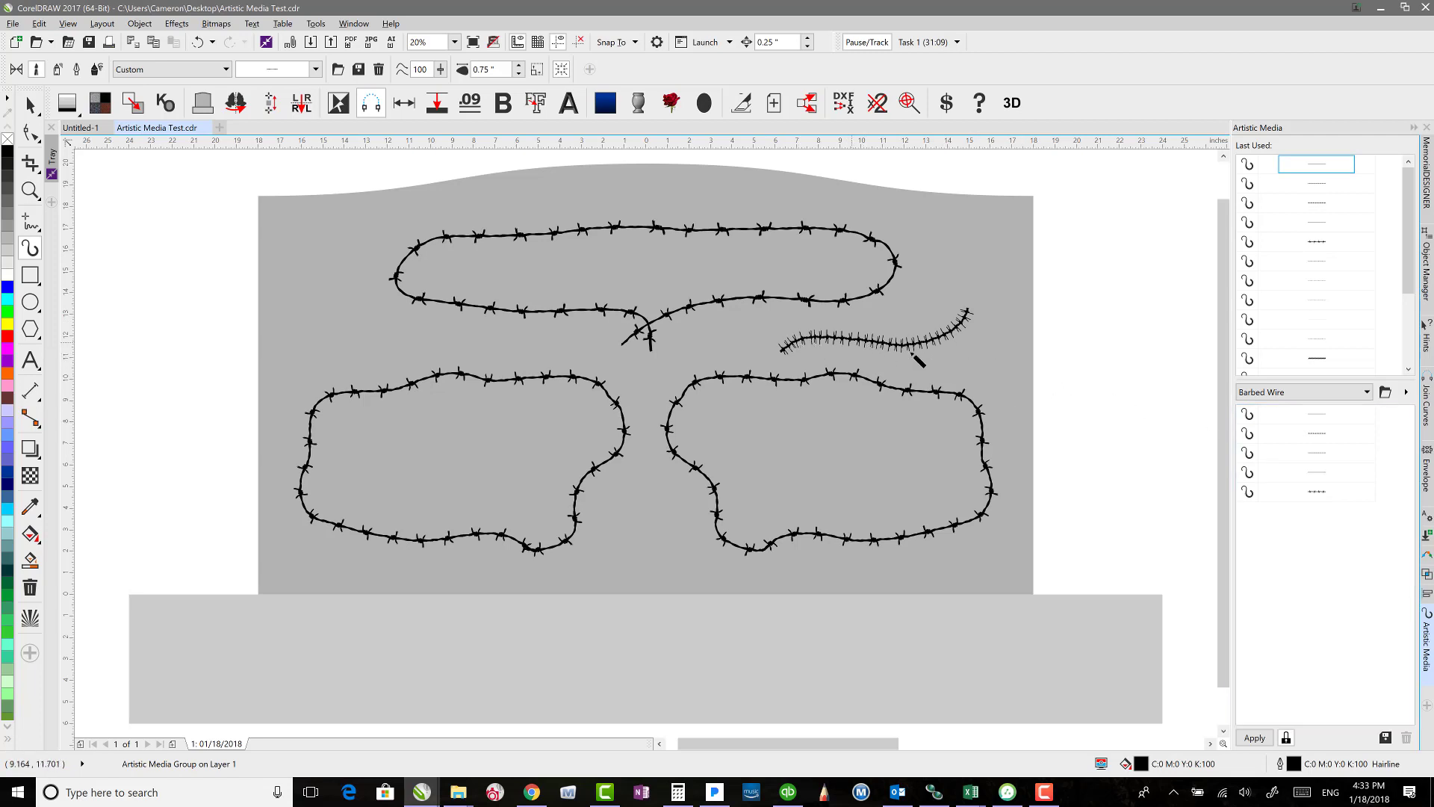
{"action": "left_click", "coordinate": [1322, 492]}
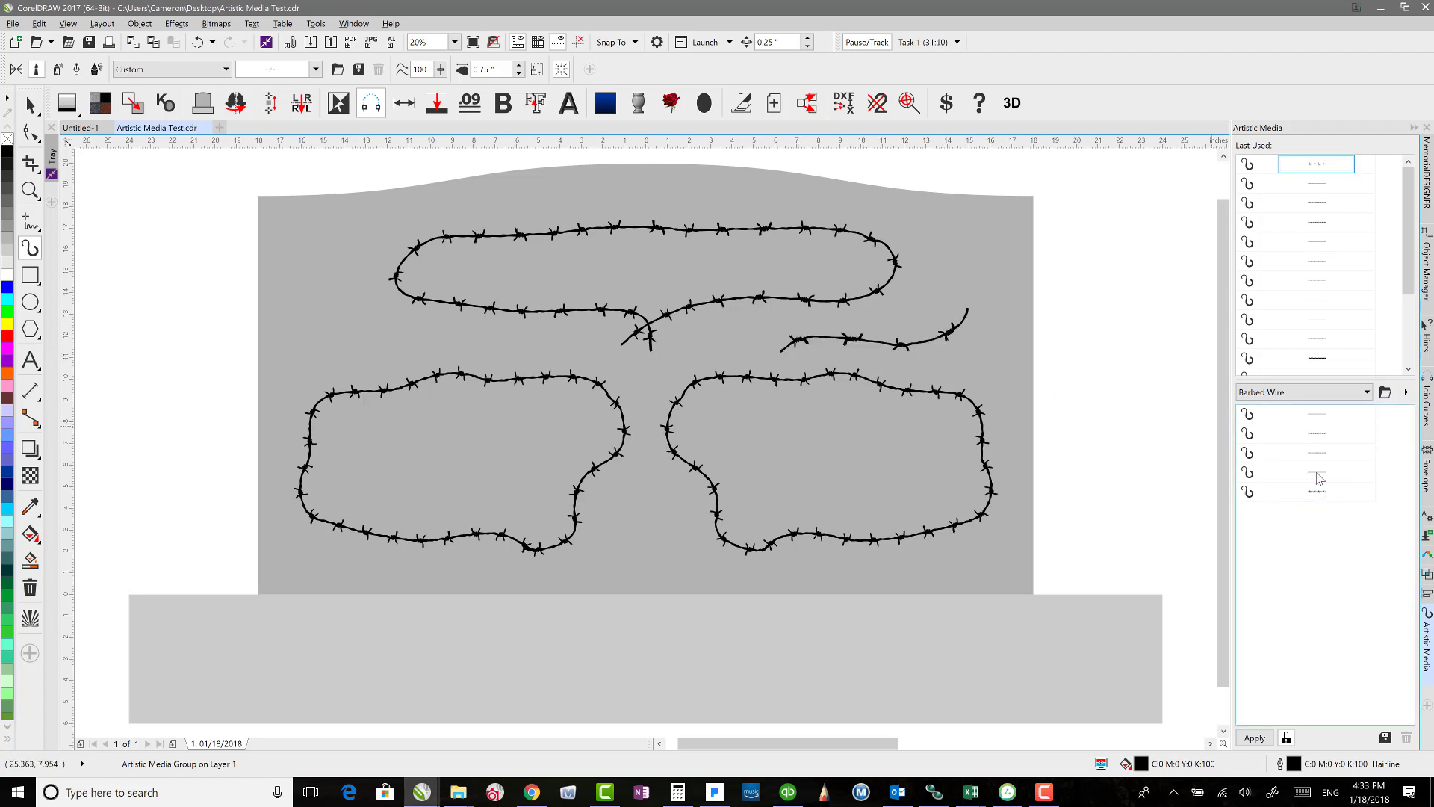
{"action": "left_click", "coordinate": [1317, 475]}
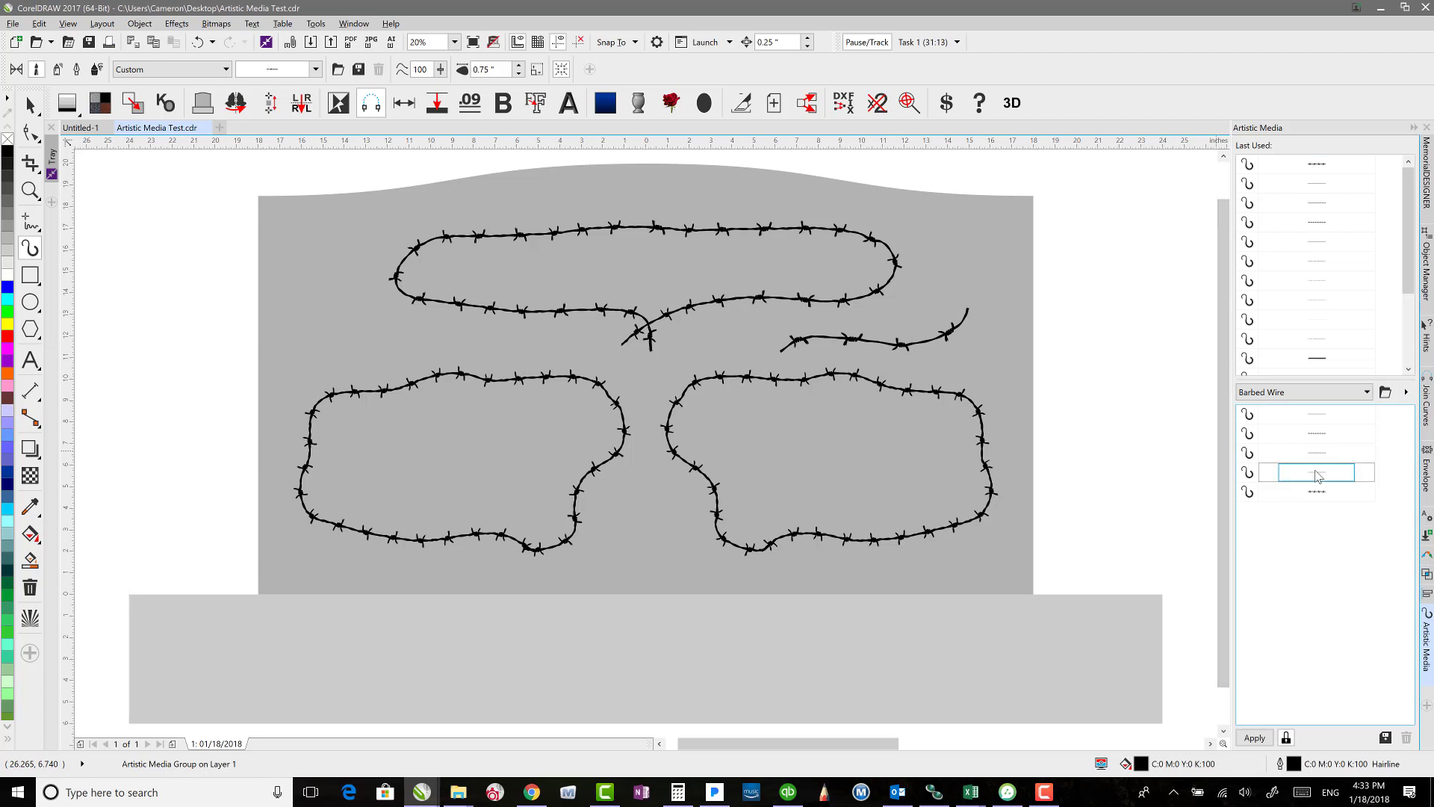
{"action": "left_click", "coordinate": [1319, 454]}
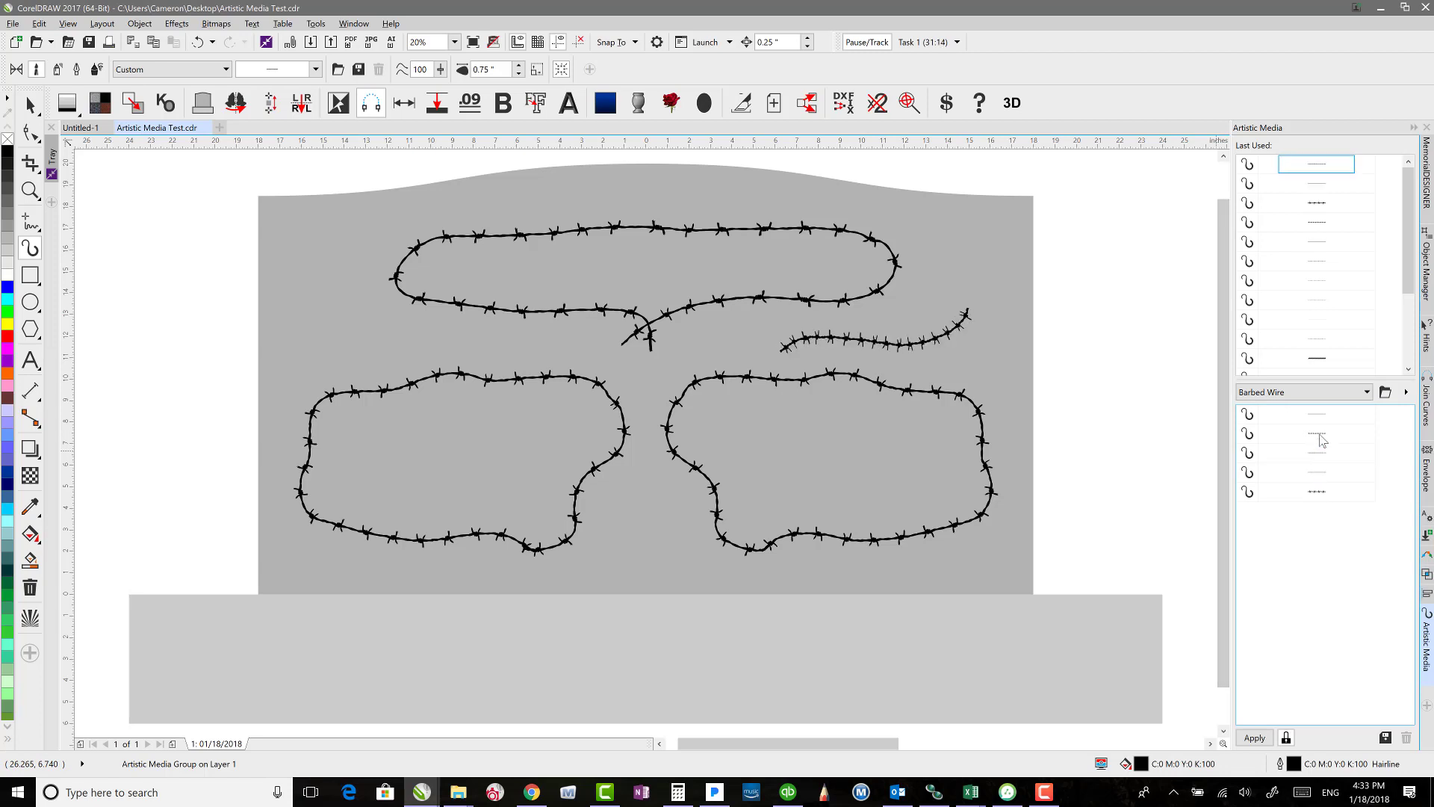
{"action": "left_click", "coordinate": [1322, 440]}
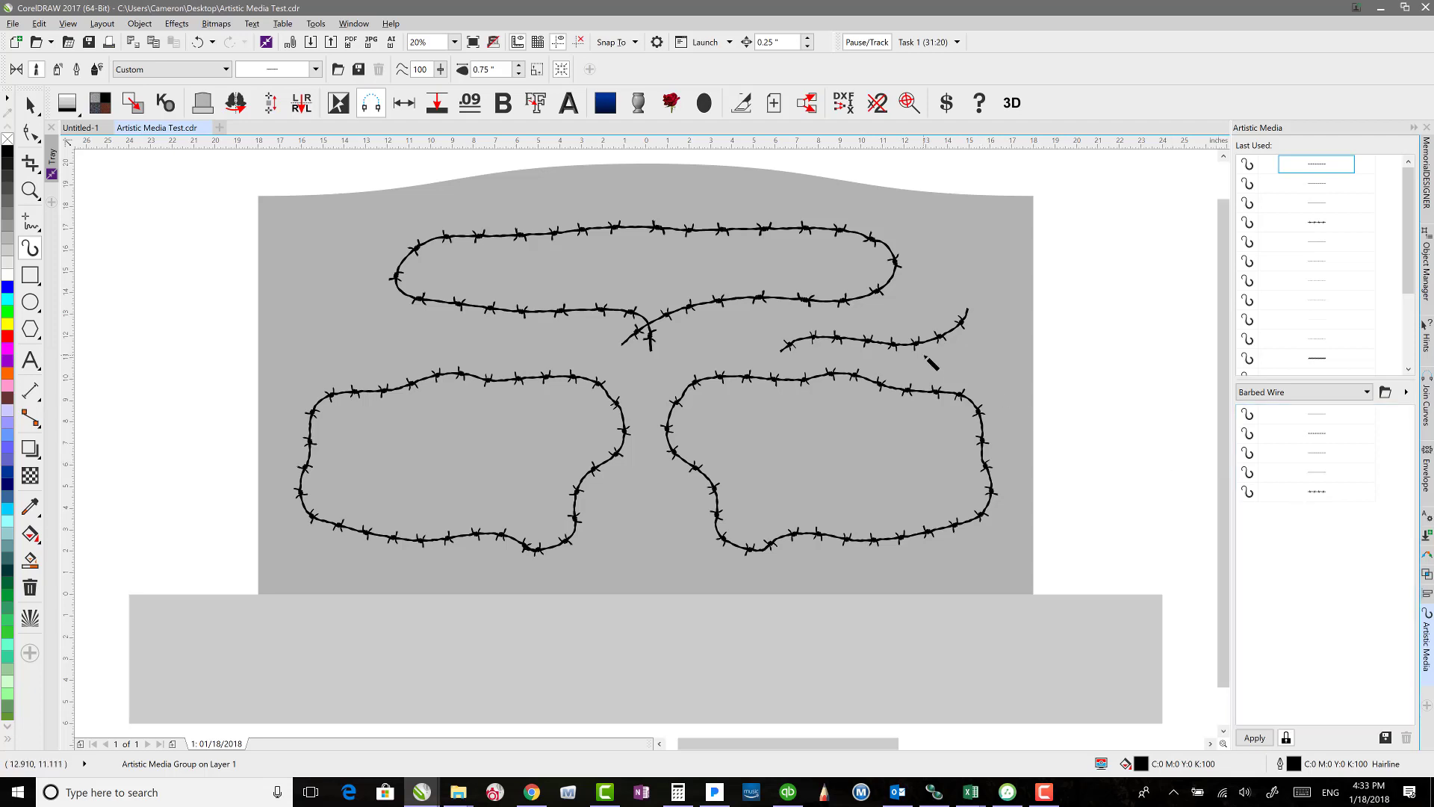
{"action": "left_click_drag", "start_coordinate": [975, 285], "coordinate": [944, 239]}
{"action": "left_click", "coordinate": [1318, 491]}
Delete both freehand test strokes beside the upper outline
{"action": "left_click", "coordinate": [34, 107]}
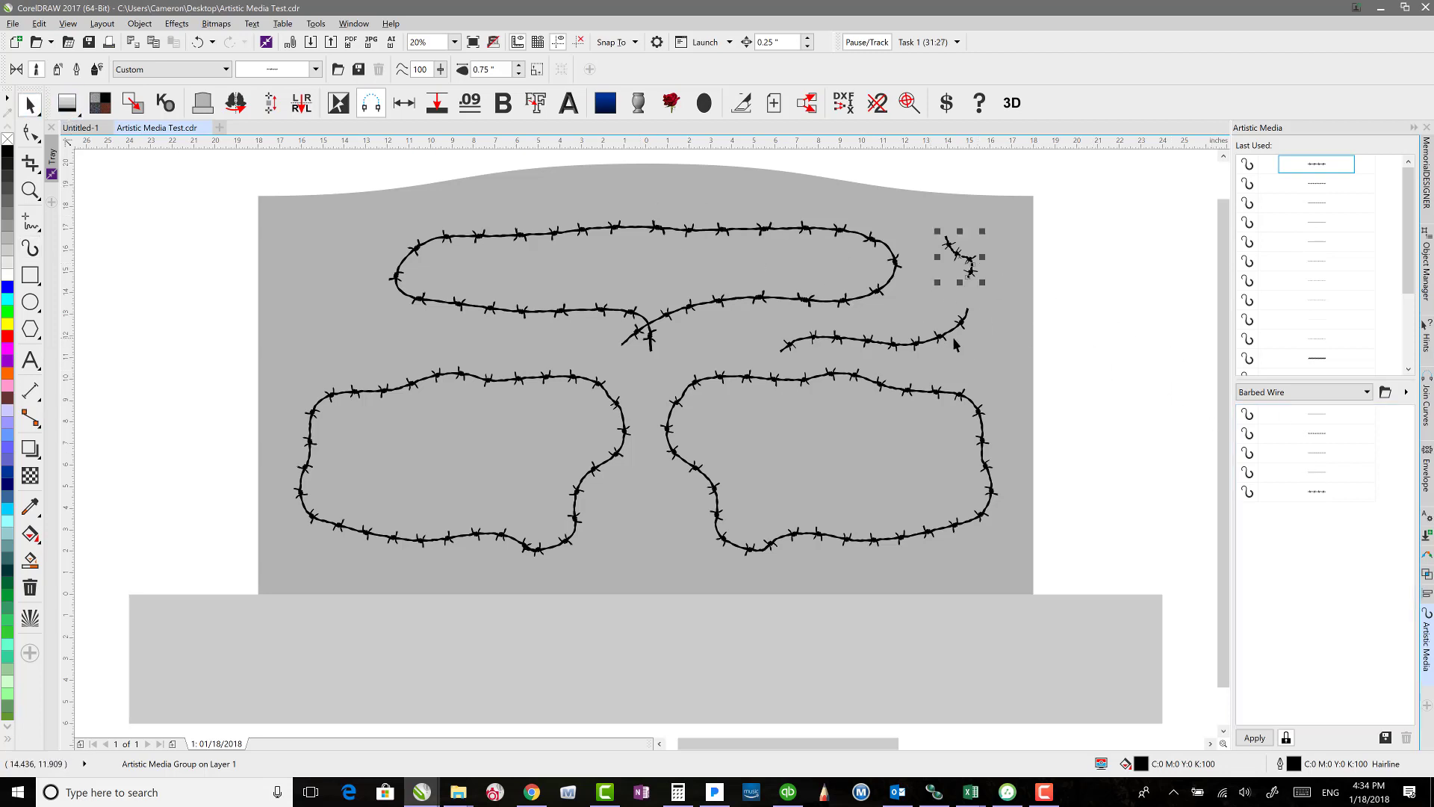
{"action": "key", "text": "Delete"}
{"action": "left_click", "coordinate": [947, 340]}
{"action": "key", "text": "Delete"}
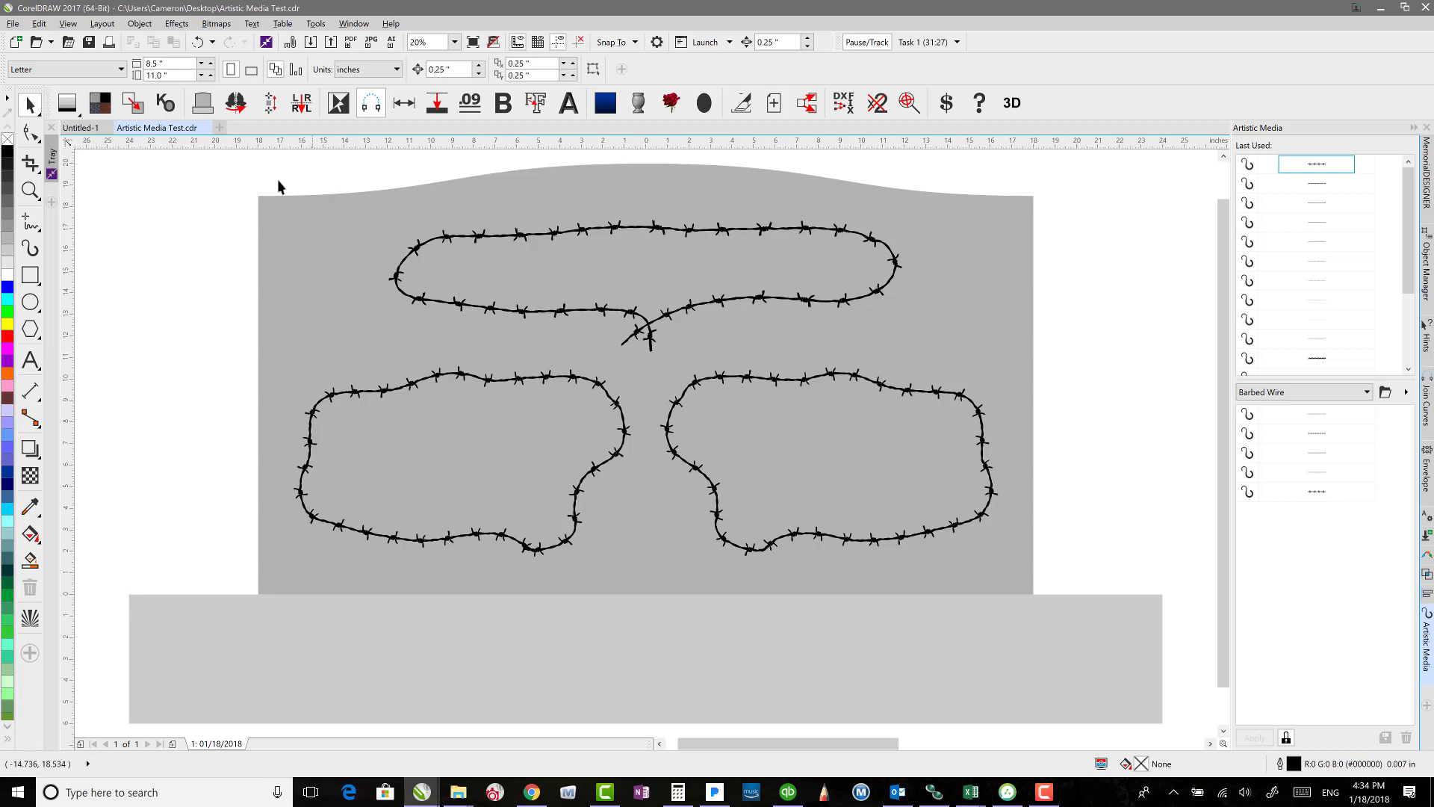
{"action": "left_click_drag", "start_coordinate": [226, 175], "coordinate": [1012, 626]}
{"action": "left_click", "coordinate": [1059, 489]}
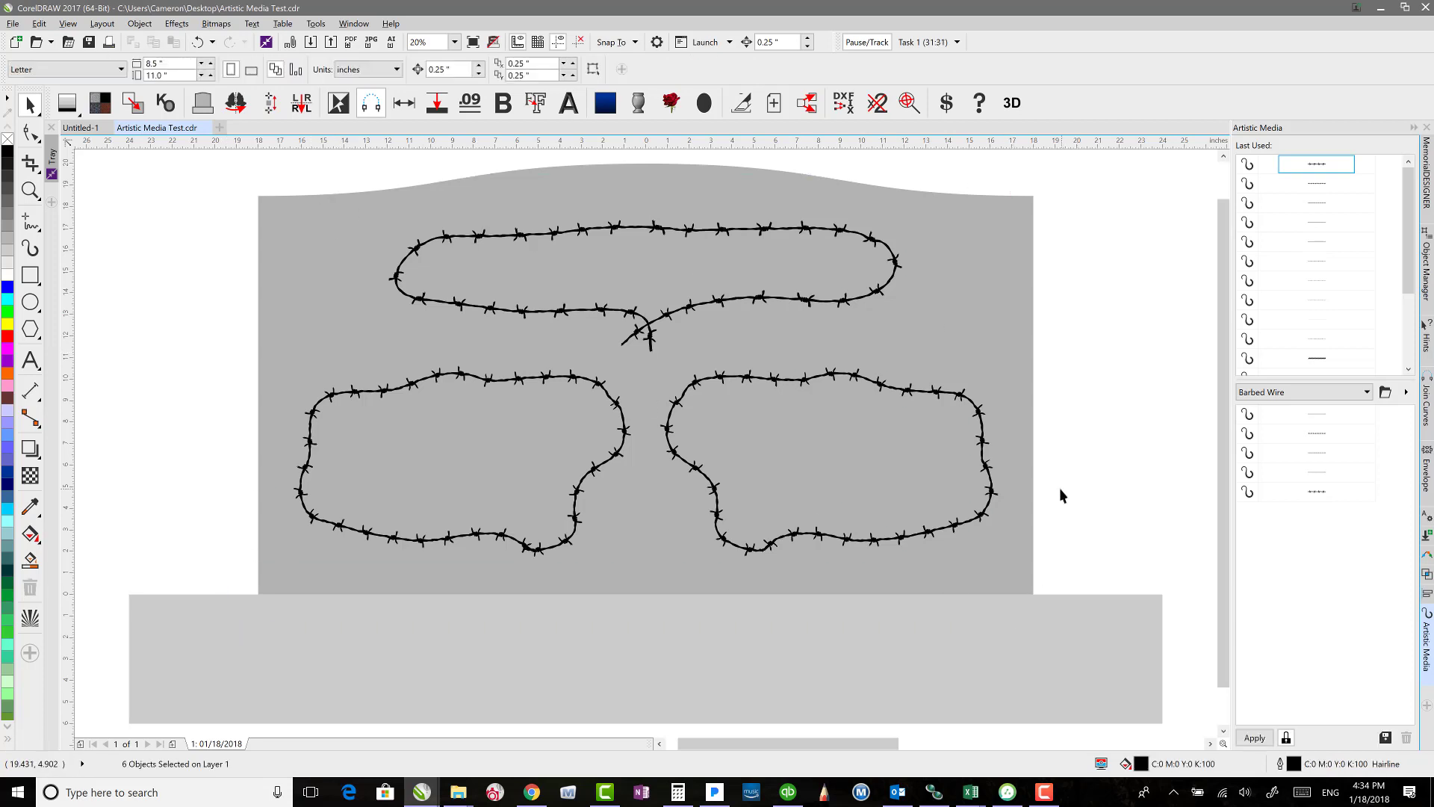
Select the control curve of the barbed wire border on the second headstone
{"action": "key", "text": "F4"}
{"action": "left_click_drag", "start_coordinate": [711, 294], "coordinate": [1198, 589]}
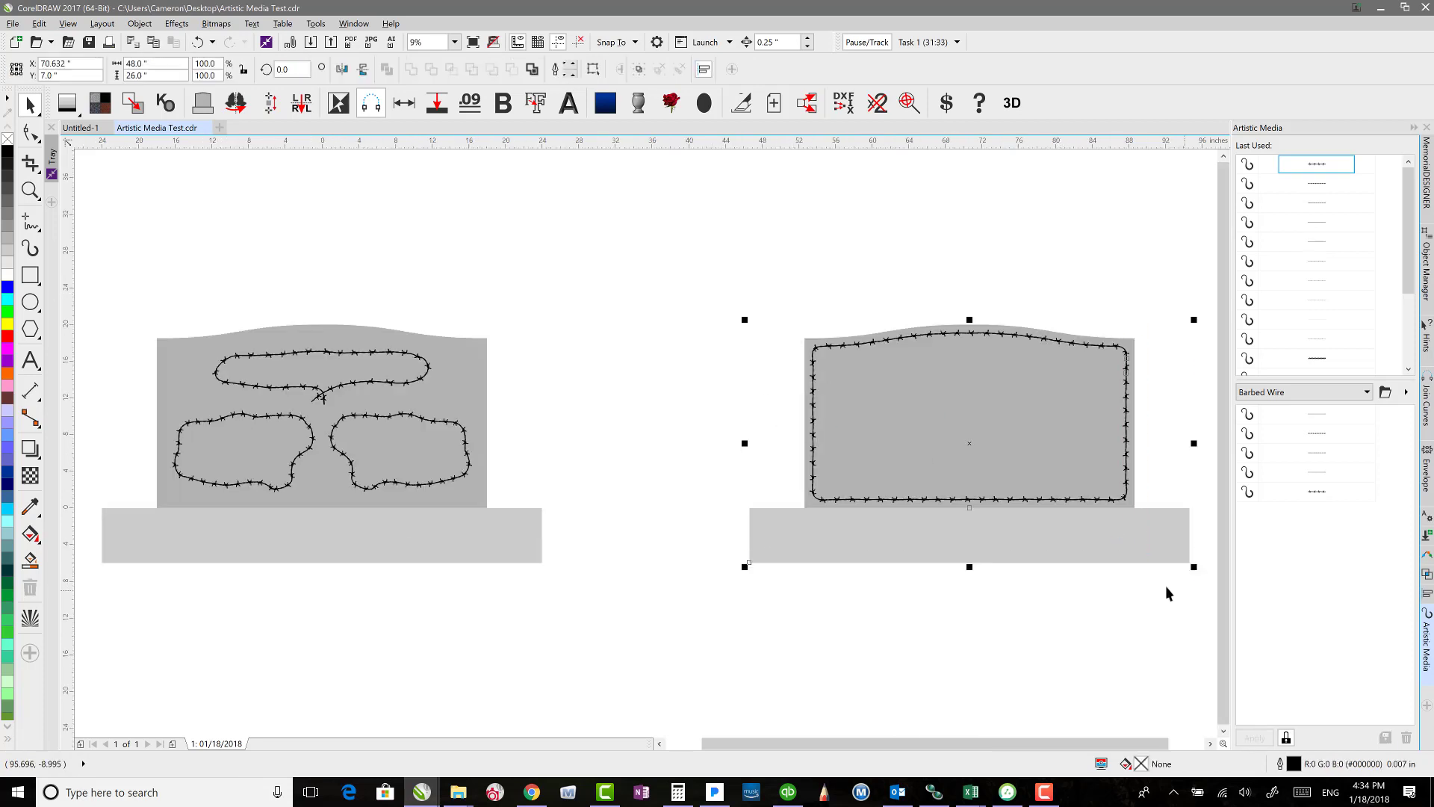
{"action": "key", "text": "shift+F2"}
{"action": "left_click", "coordinate": [342, 167]}
{"action": "left_click", "coordinate": [315, 213]}
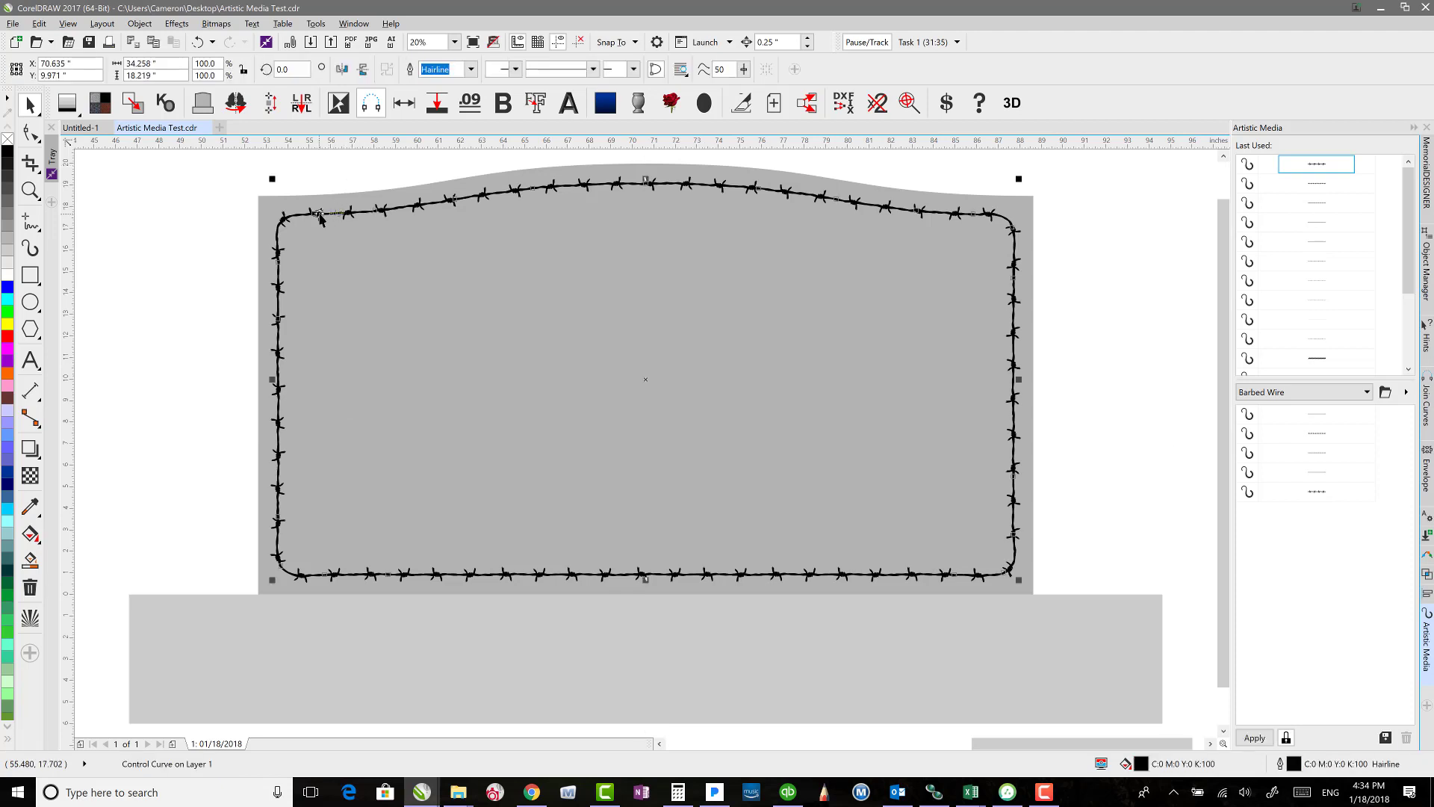
Try the five Barbed Wire presets on the second headstone's border, ending with the fourth preset
{"action": "left_click", "coordinate": [1321, 416]}
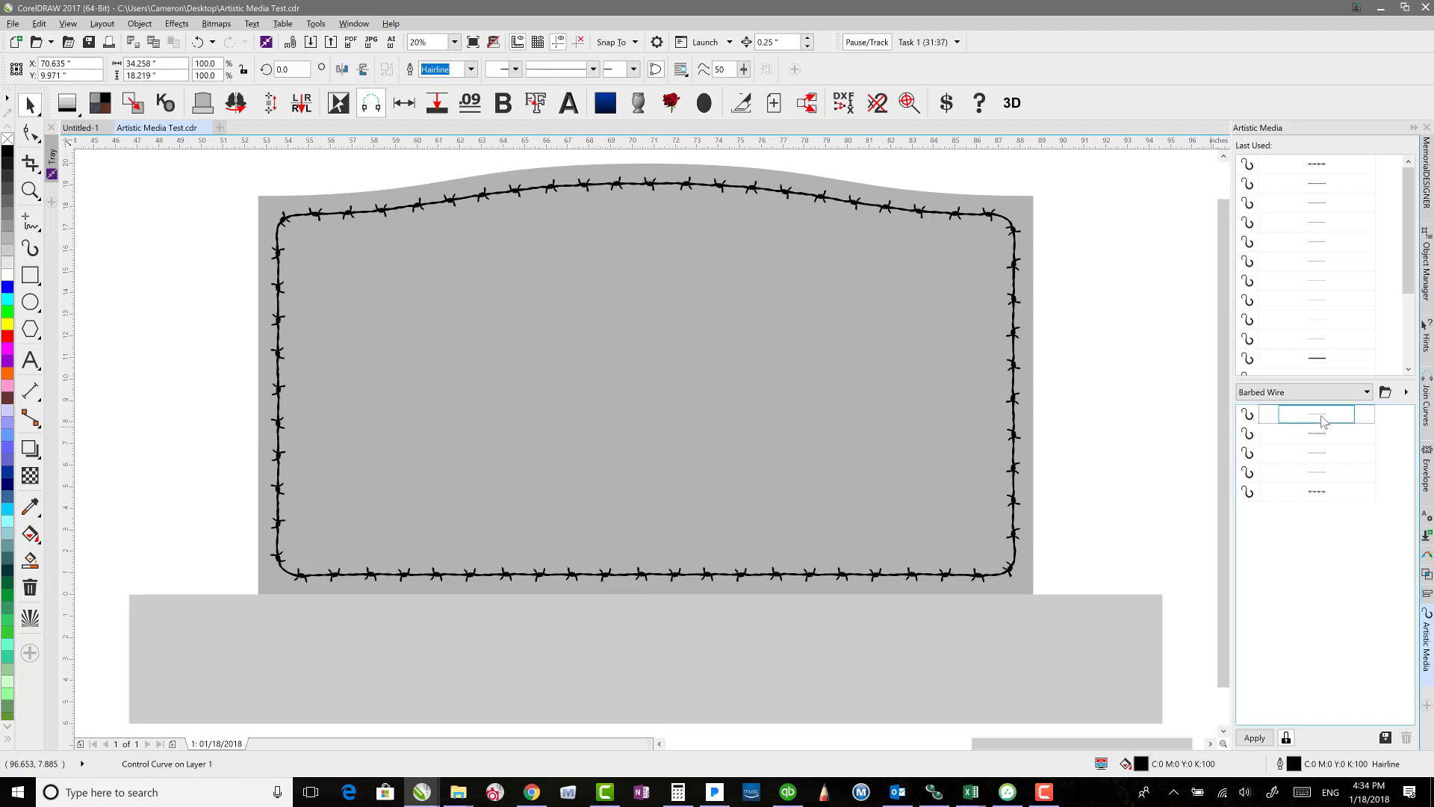
{"action": "left_click", "coordinate": [1322, 434]}
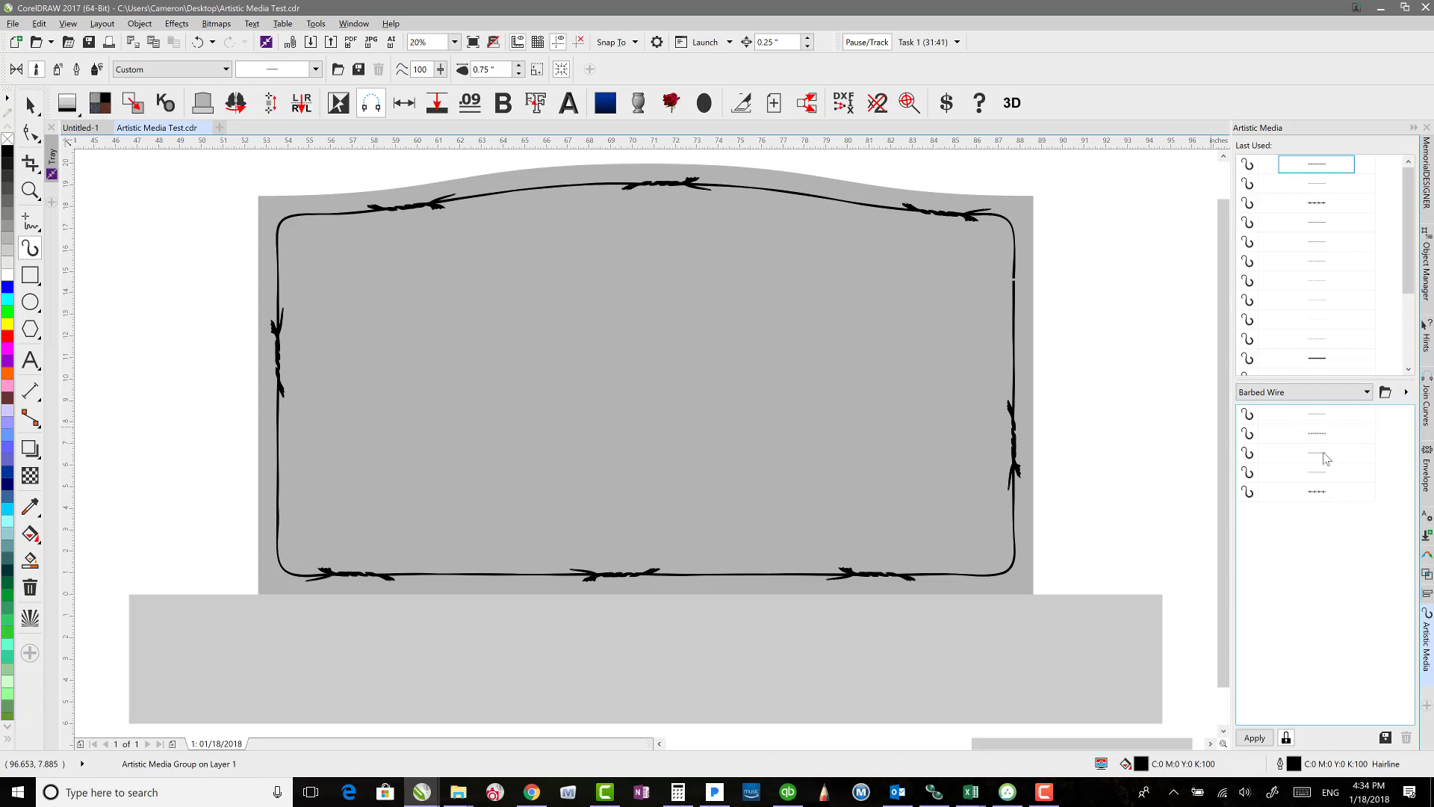
{"action": "left_click", "coordinate": [1324, 455]}
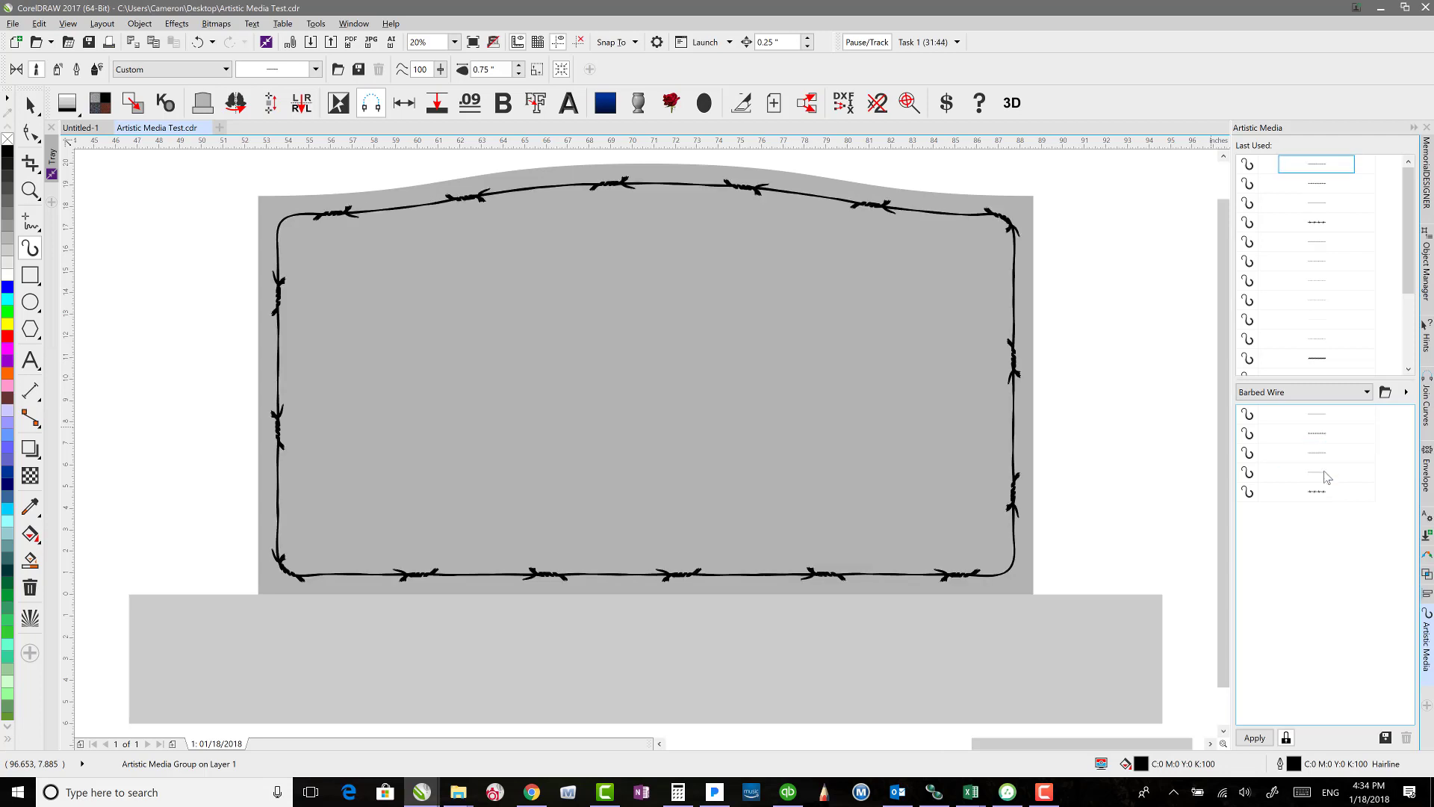
{"action": "left_click", "coordinate": [1326, 475]}
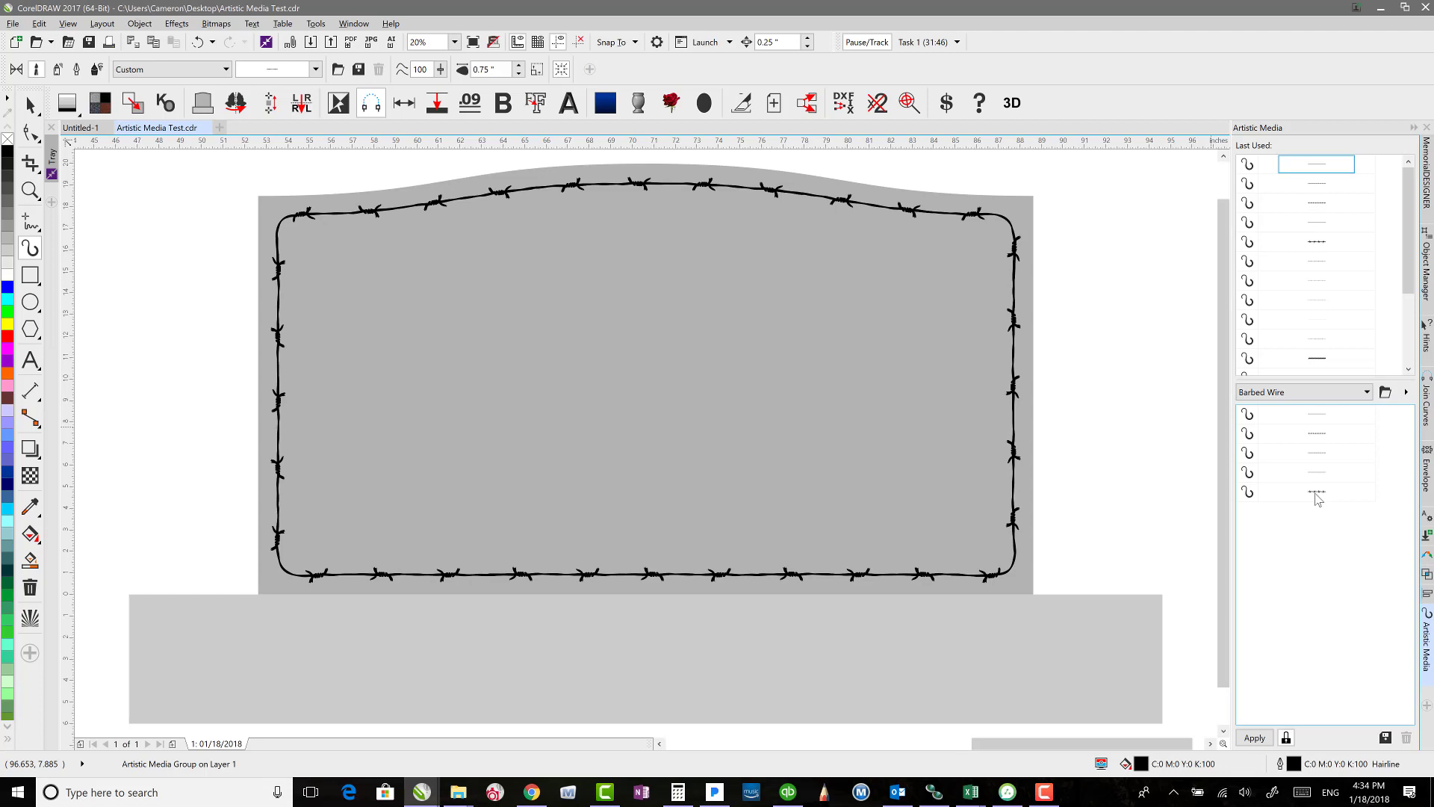
{"action": "left_click", "coordinate": [1318, 496]}
{"action": "left_click", "coordinate": [1317, 477]}
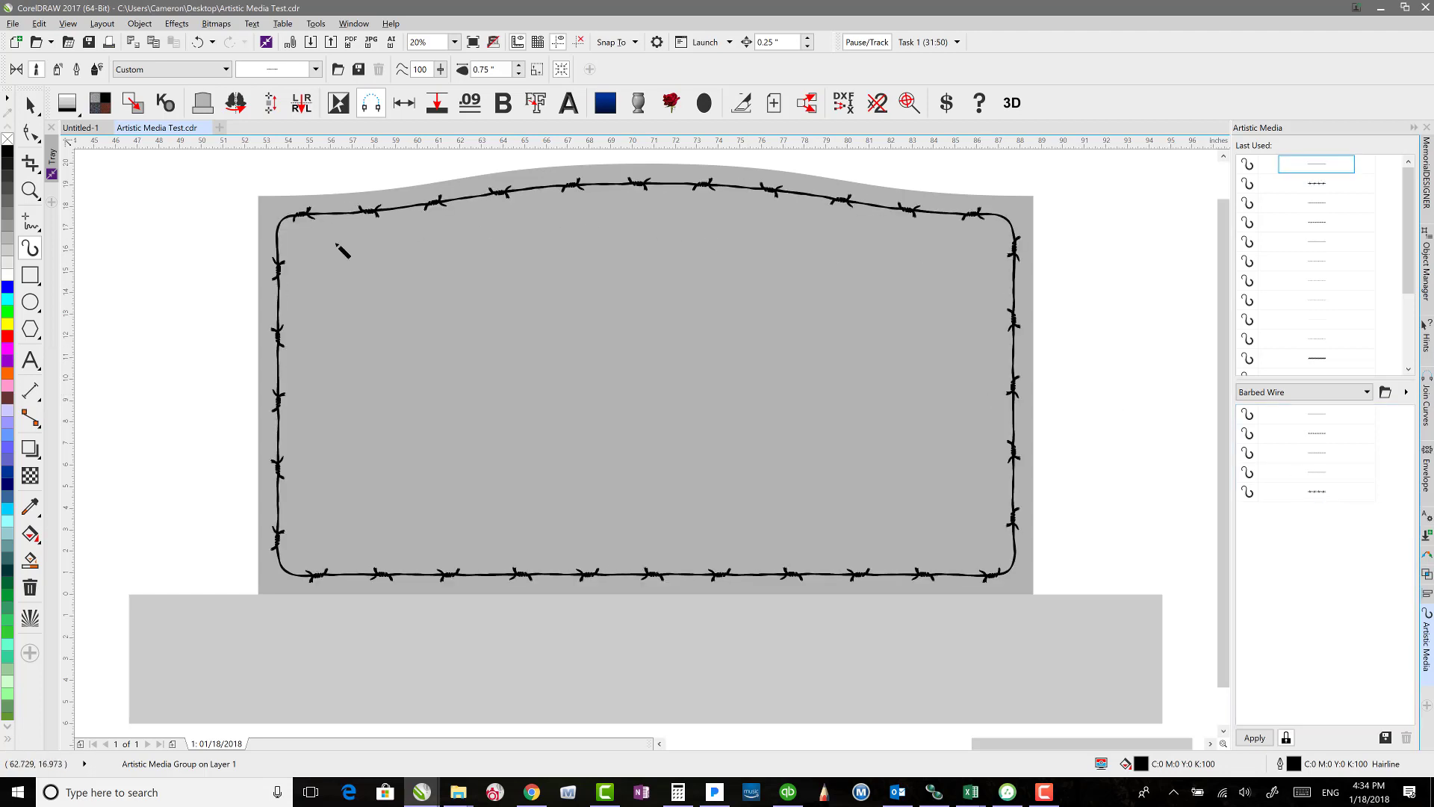
Switch to the Rosary stroke category and try its five presets on the headstone border, ending with the fifth preset
{"action": "left_click", "coordinate": [1337, 392]}
{"action": "left_click", "coordinate": [1263, 423]}
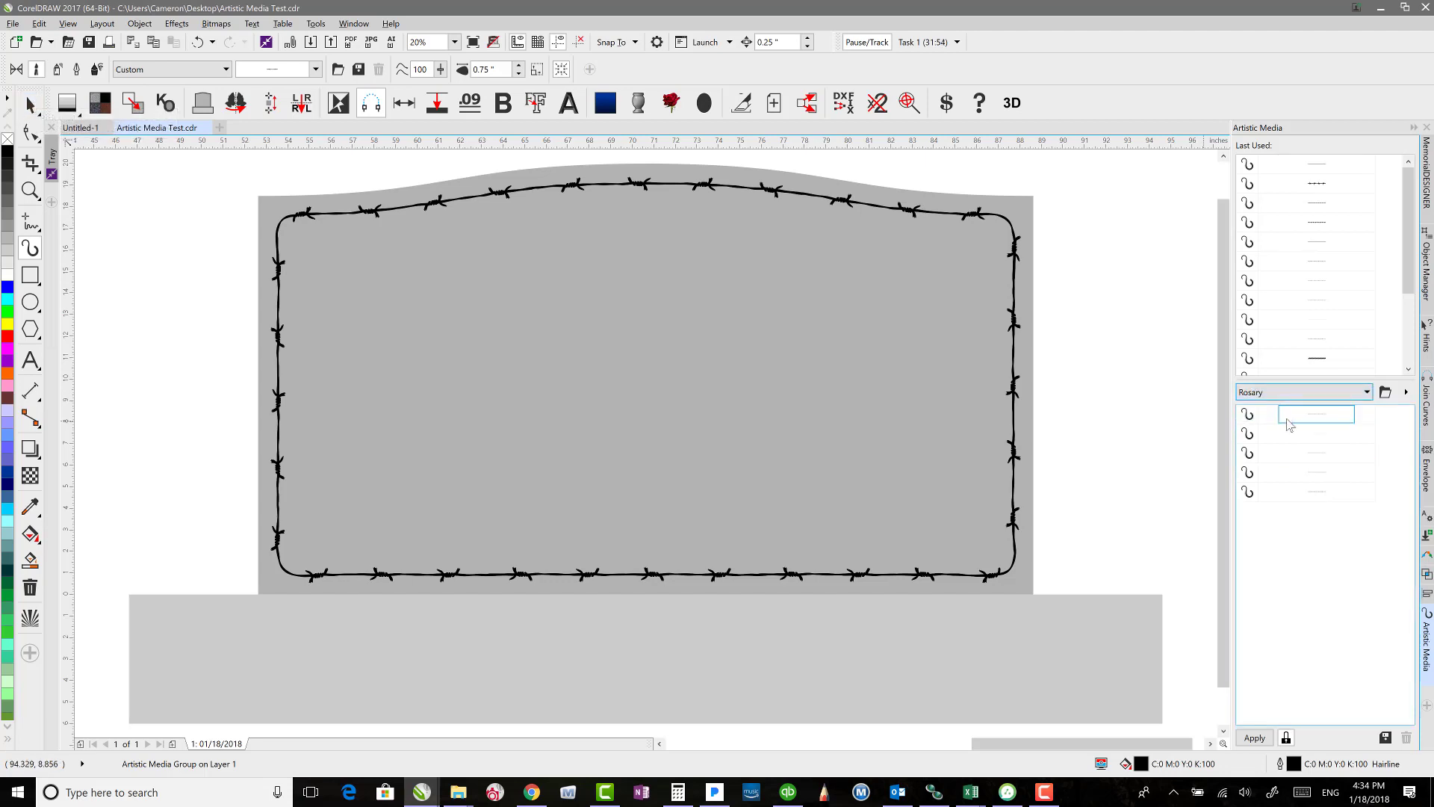
{"action": "left_click", "coordinate": [1318, 415]}
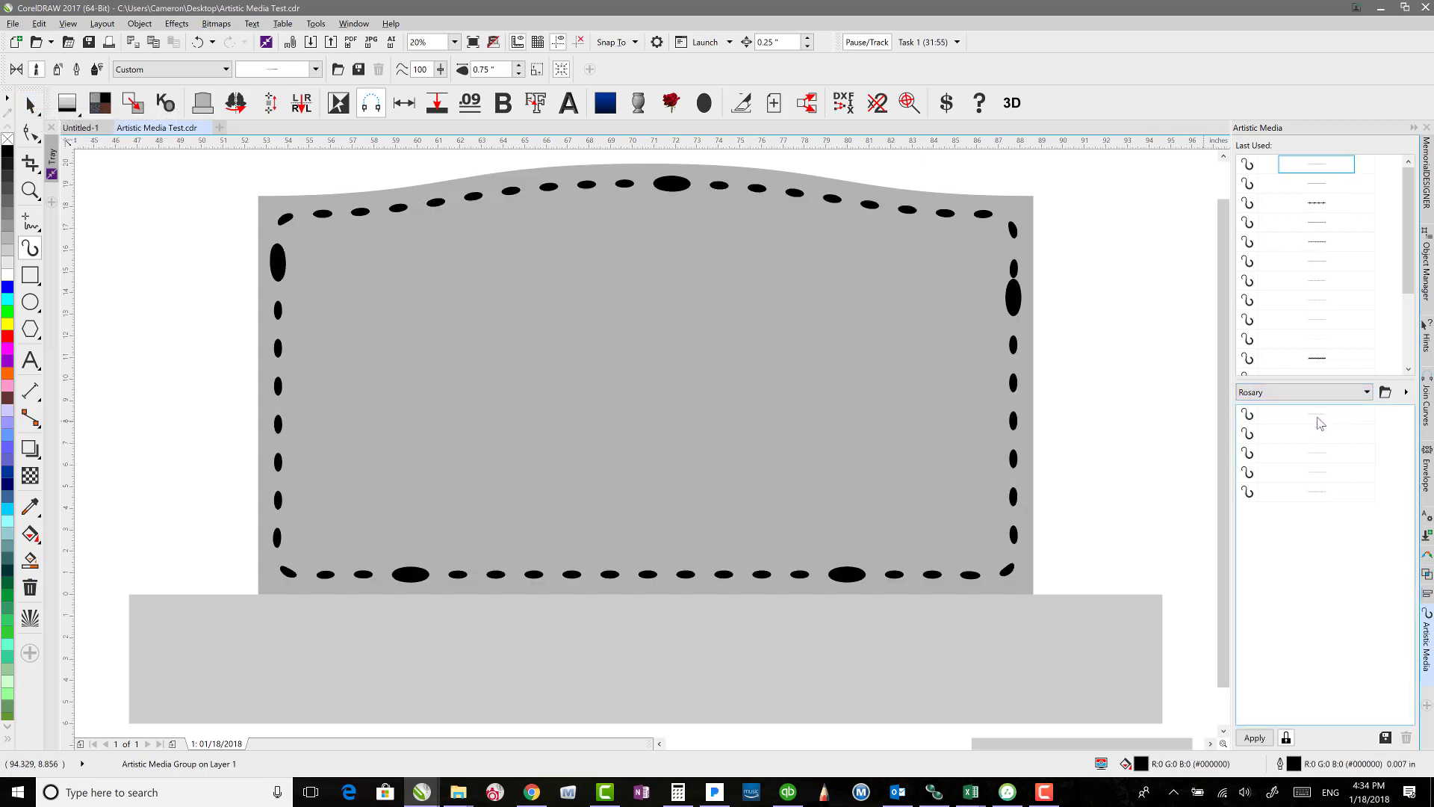
{"action": "left_click", "coordinate": [1321, 441]}
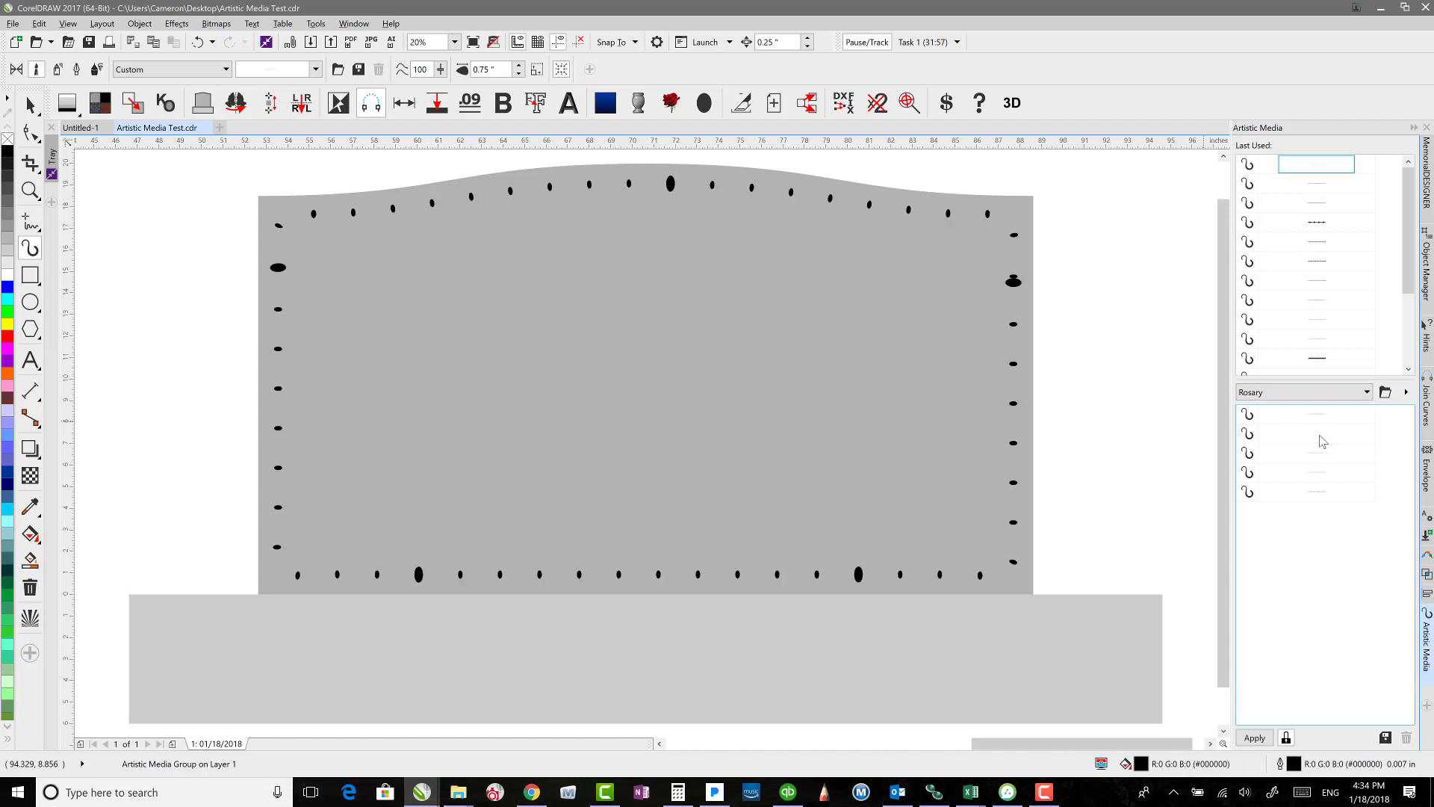
{"action": "left_click", "coordinate": [1321, 455]}
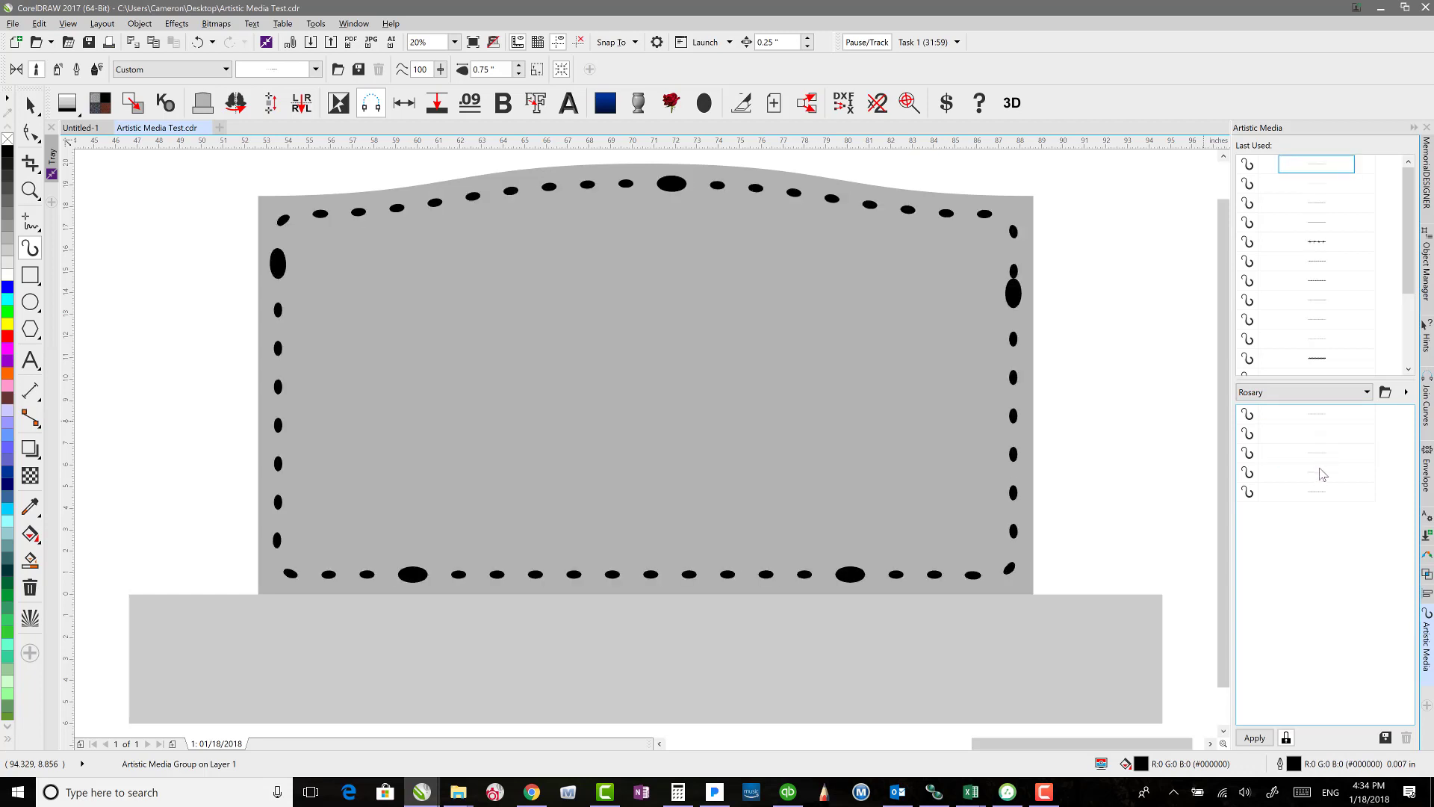
{"action": "left_click", "coordinate": [1321, 478]}
{"action": "left_click", "coordinate": [1322, 491]}
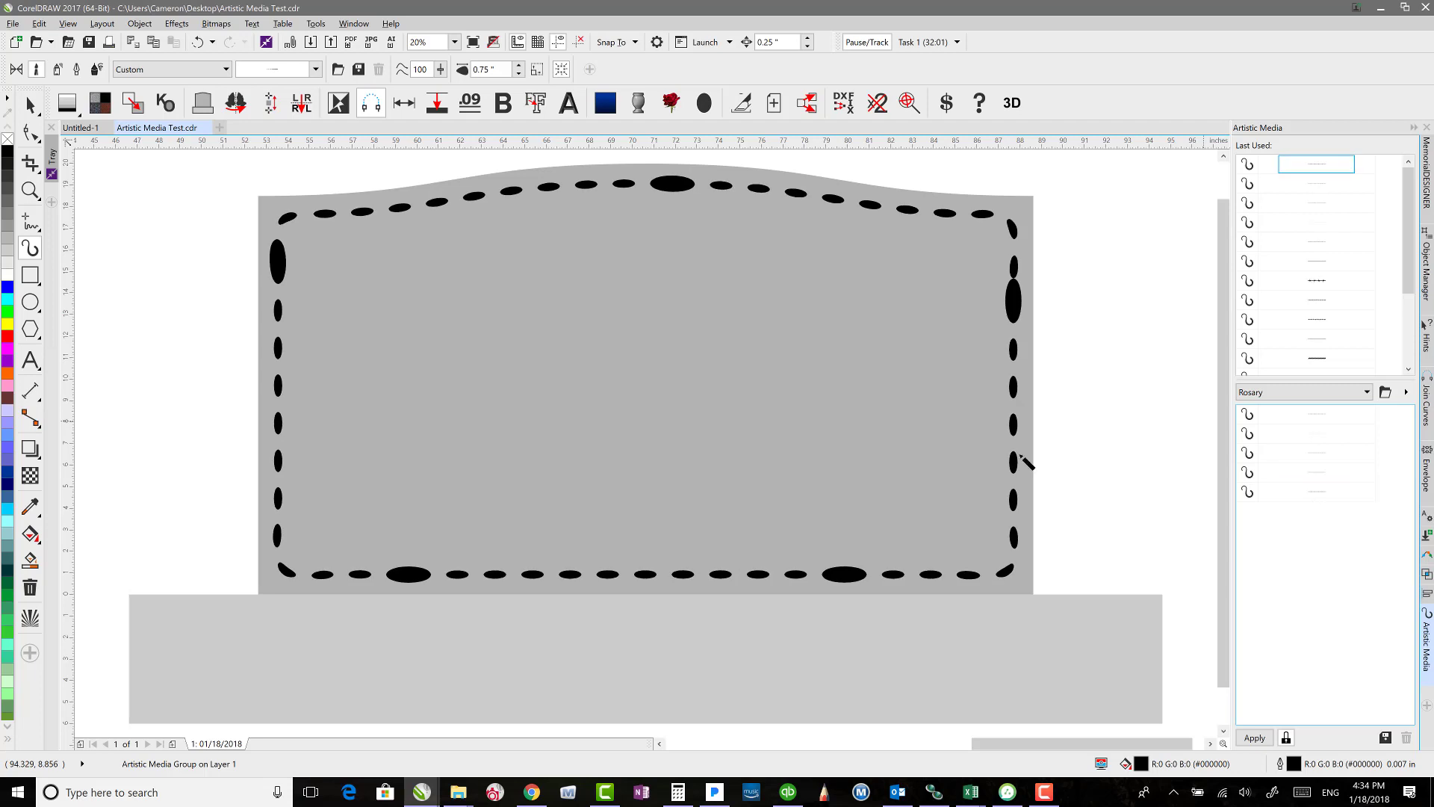
Select the three barbed wire outlines on the first headstone
{"action": "scroll", "coordinate": [244, 374], "scroll_direction": "down", "scroll_amount": 4}
{"action": "scroll", "coordinate": [490, 455], "scroll_direction": "up", "scroll_amount": 2}
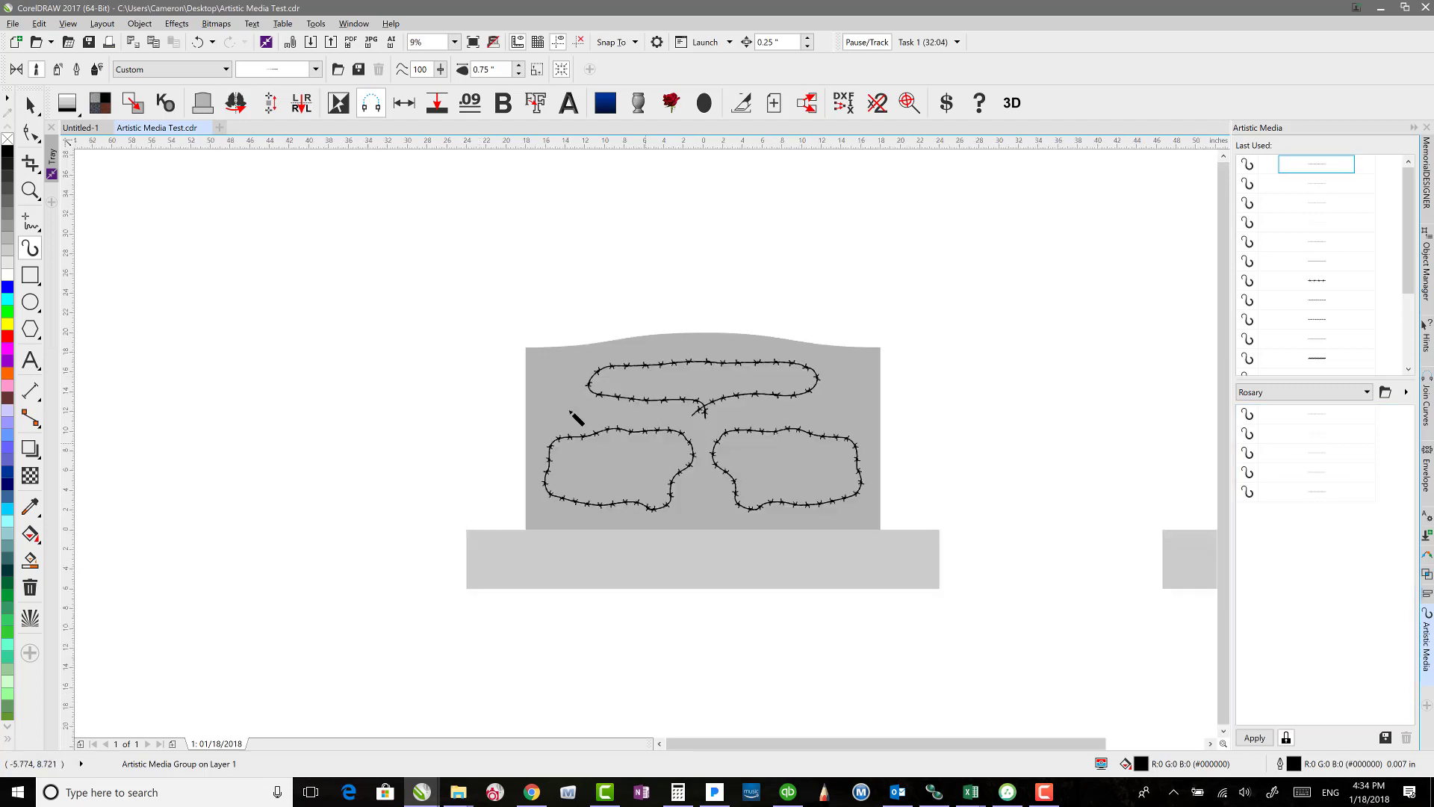
{"action": "left_click", "coordinate": [30, 104]}
{"action": "scroll", "coordinate": [752, 471], "scroll_direction": "up", "scroll_amount": 2}
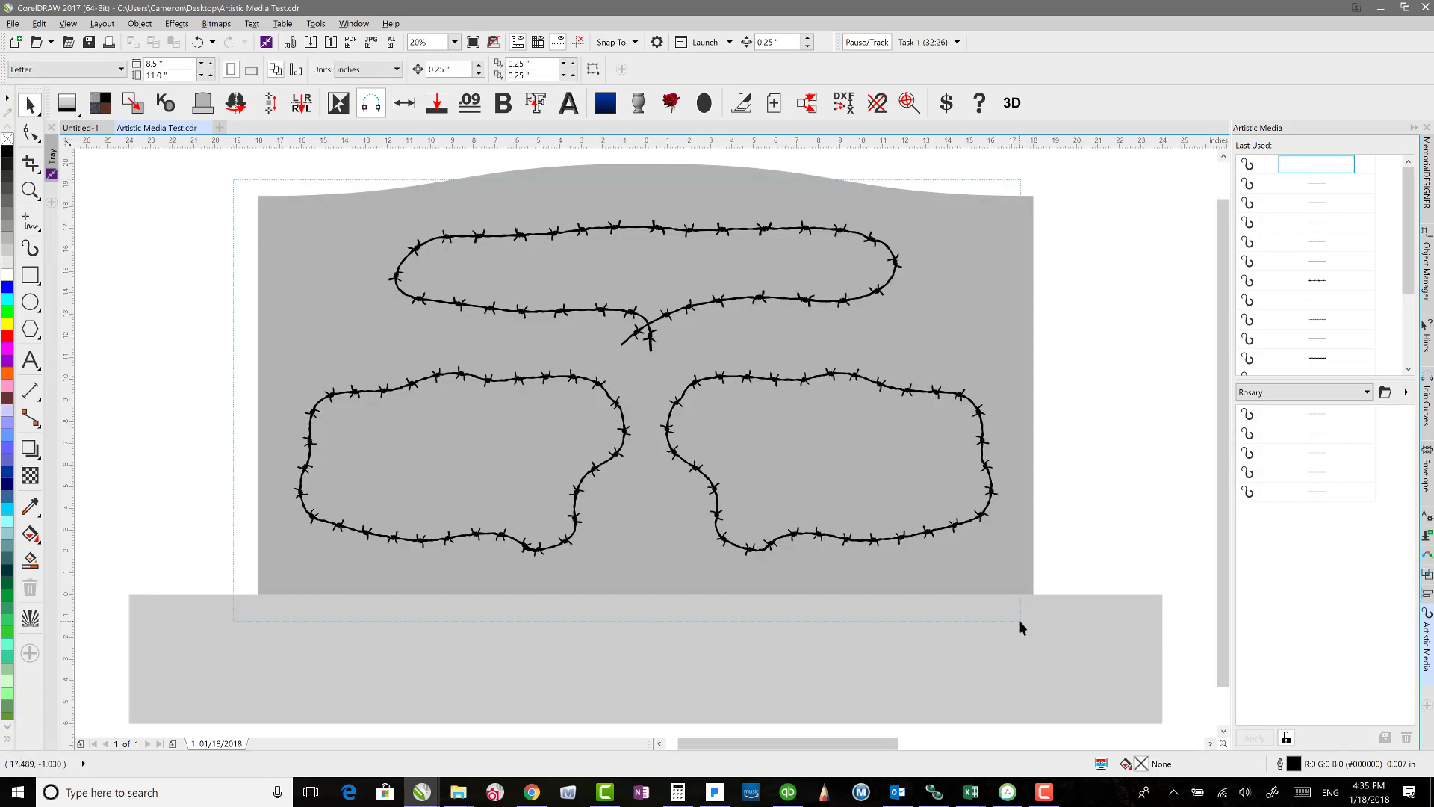
Try the five Rosary presets on the first headstone's three outlines, ending with the fifth preset
{"action": "left_click", "coordinate": [1322, 416]}
{"action": "left_click", "coordinate": [1322, 433]}
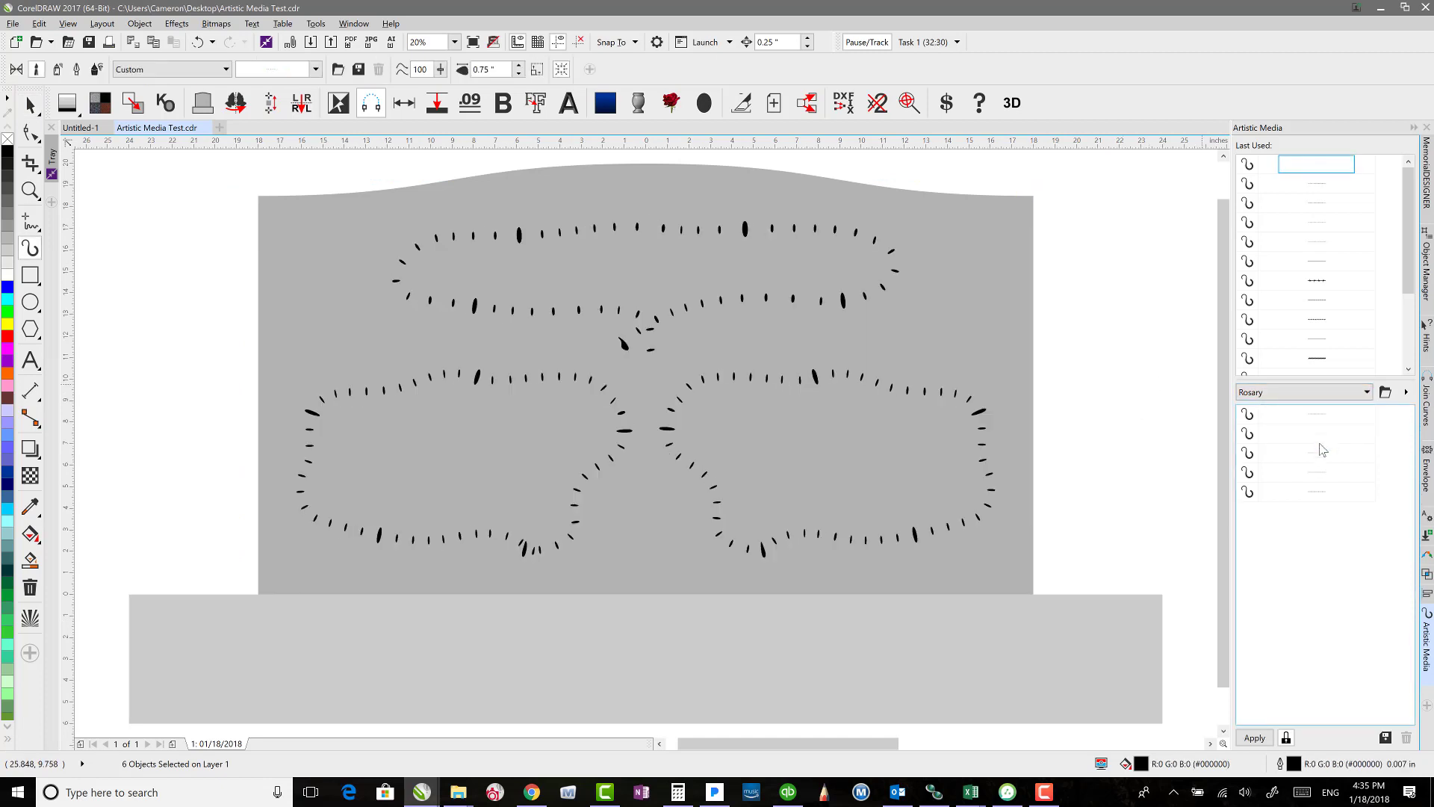
{"action": "left_click", "coordinate": [1319, 457]}
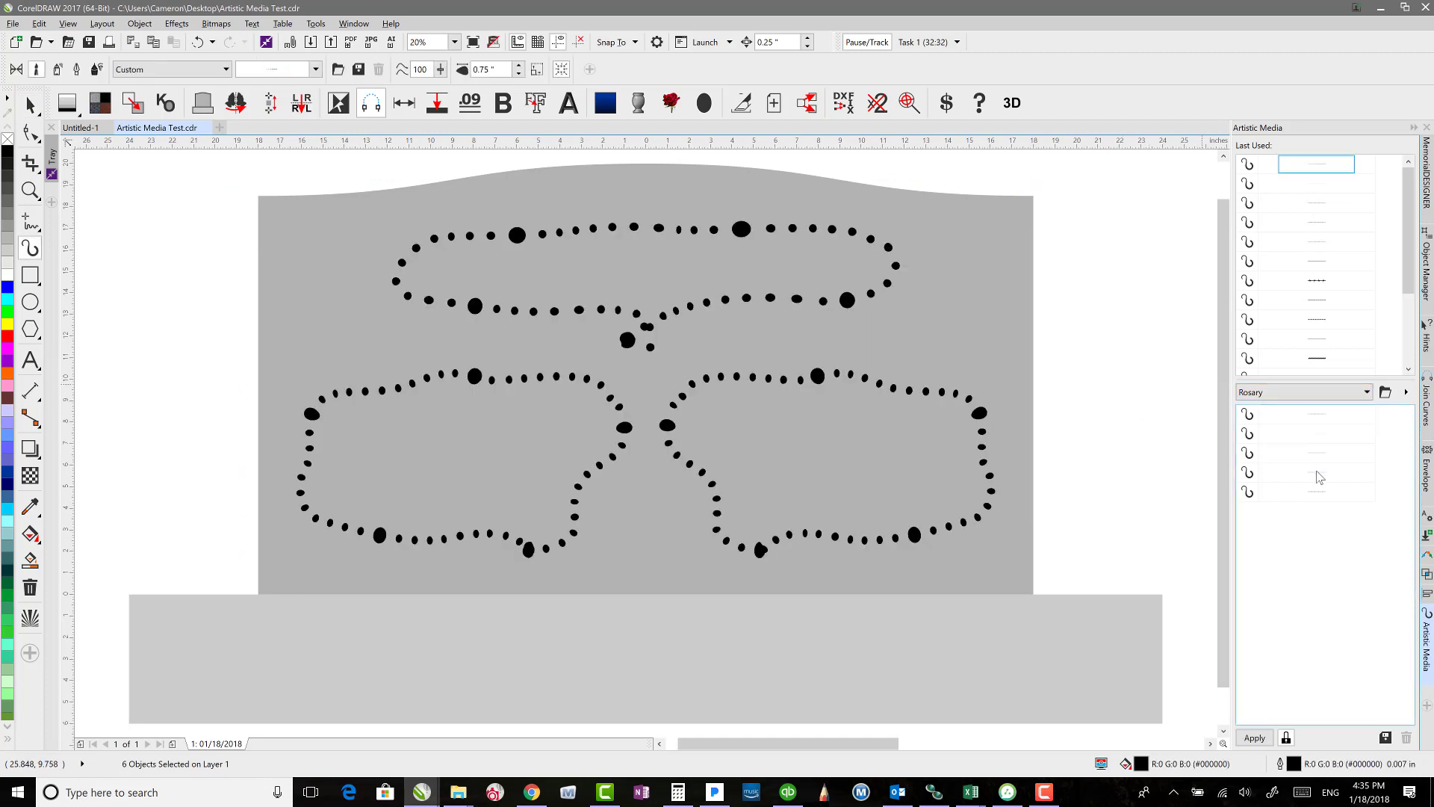
{"action": "left_click", "coordinate": [1319, 476]}
{"action": "left_click", "coordinate": [1321, 493]}
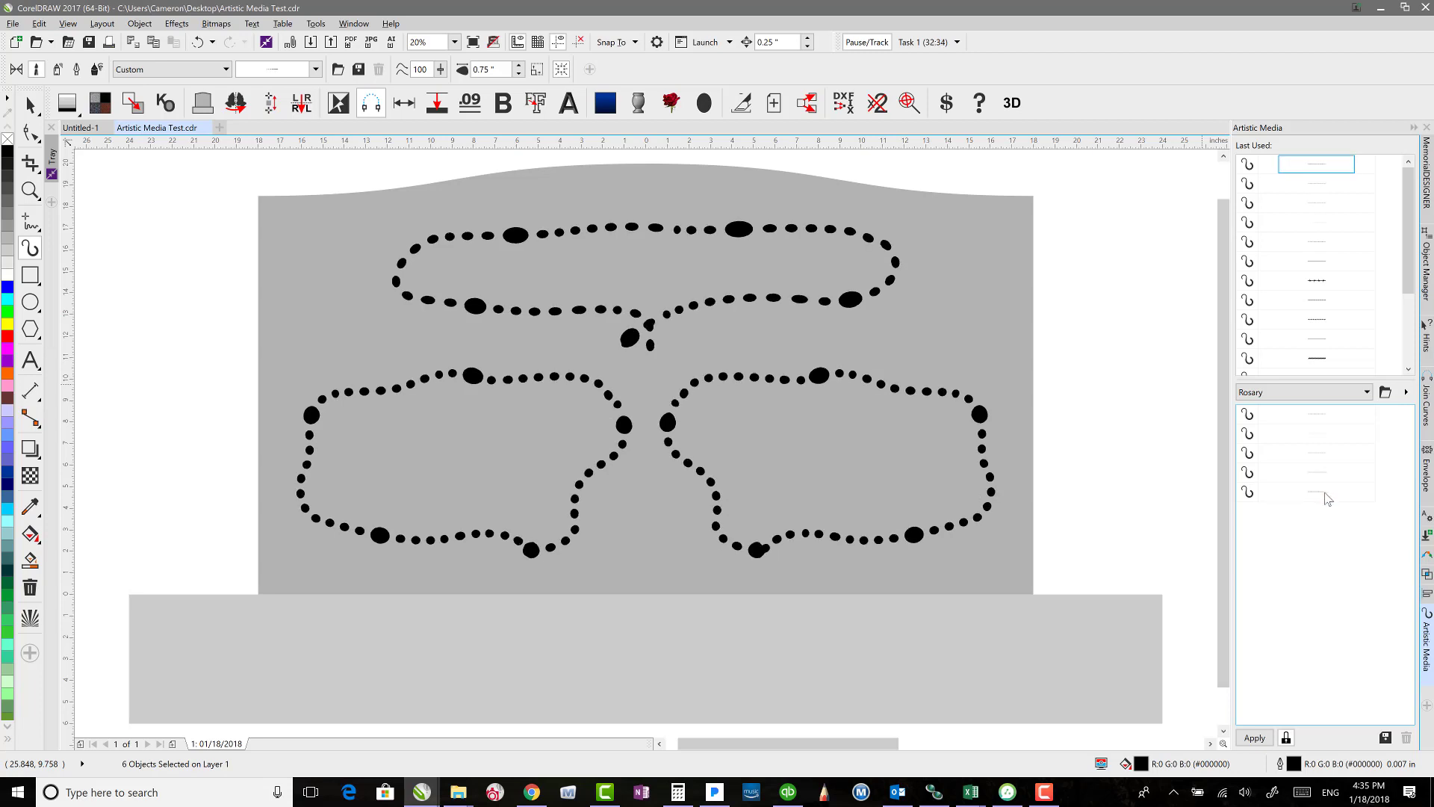
Switch to the Rope stroke category and try its five presets on the three outlines, ending with the fifth preset
{"action": "left_click", "coordinate": [1359, 393]}
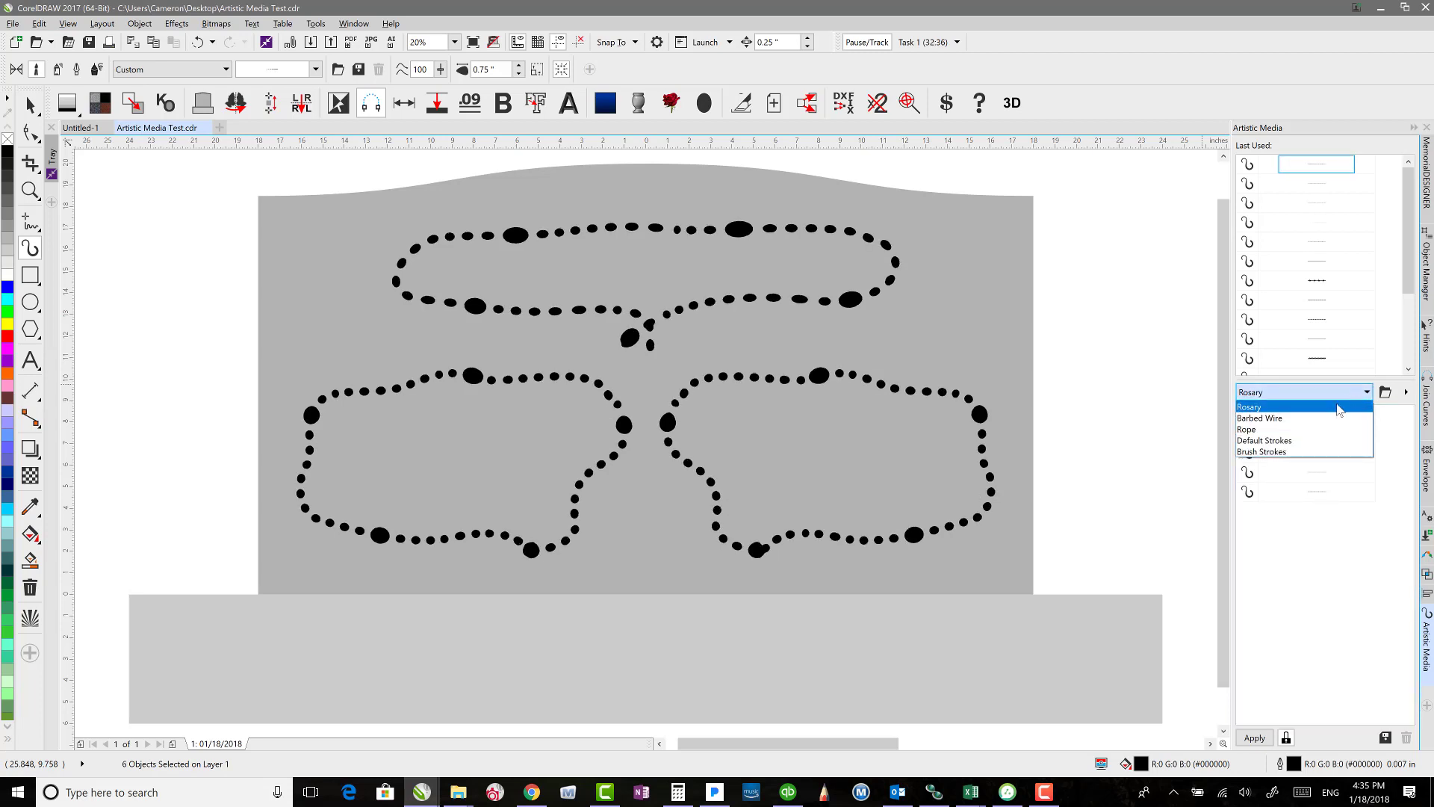
{"action": "left_click", "coordinate": [1262, 430]}
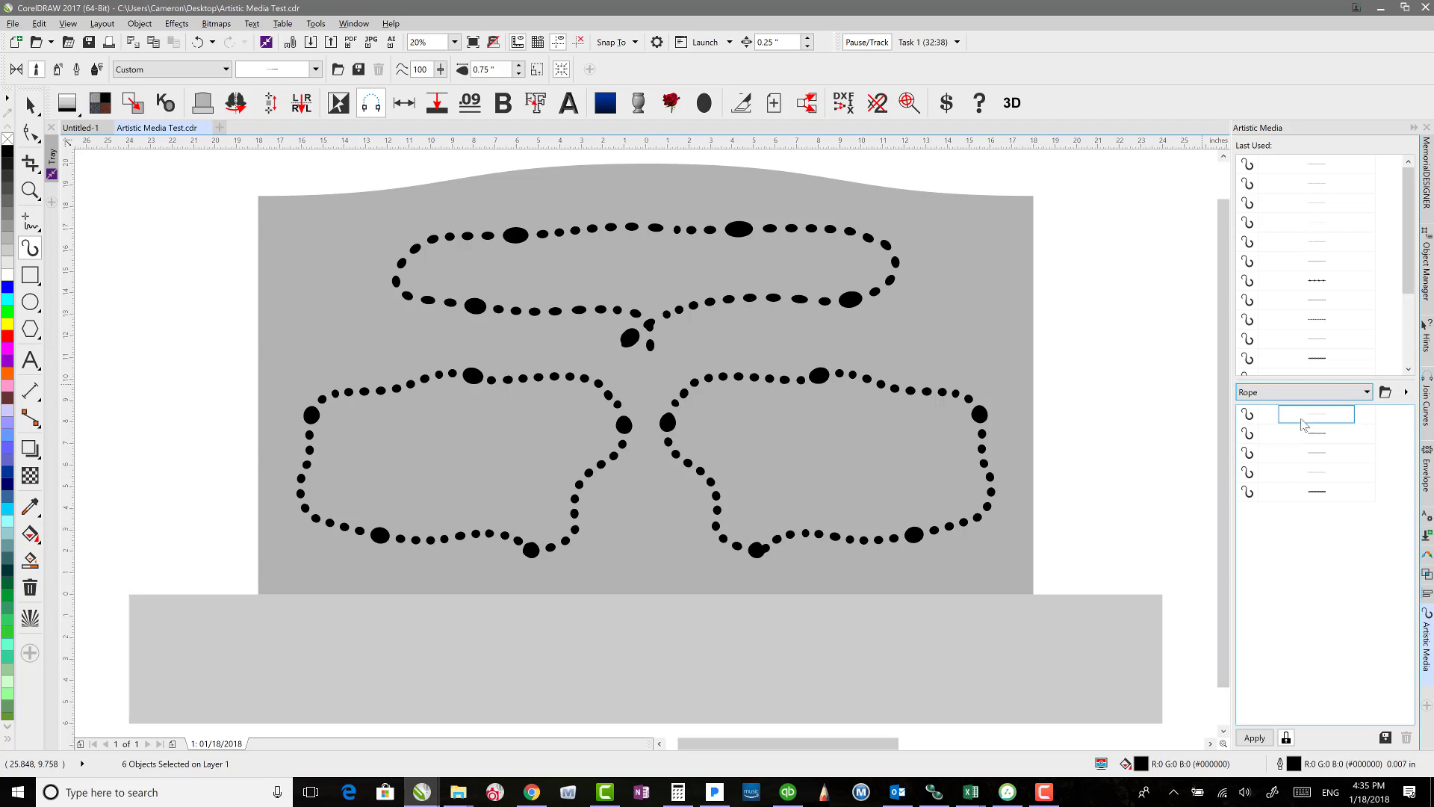
{"action": "left_click", "coordinate": [1333, 422]}
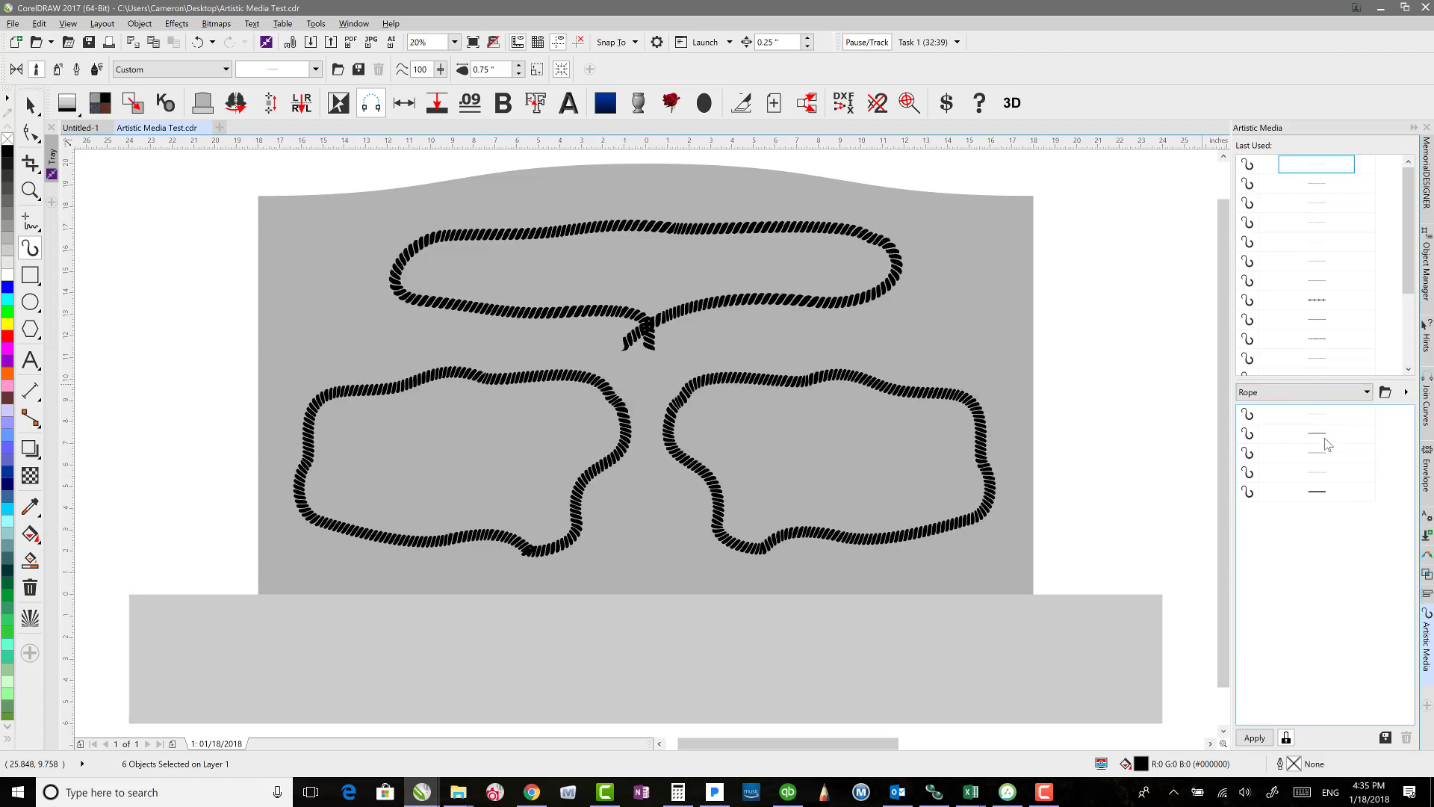
{"action": "left_click", "coordinate": [1320, 441]}
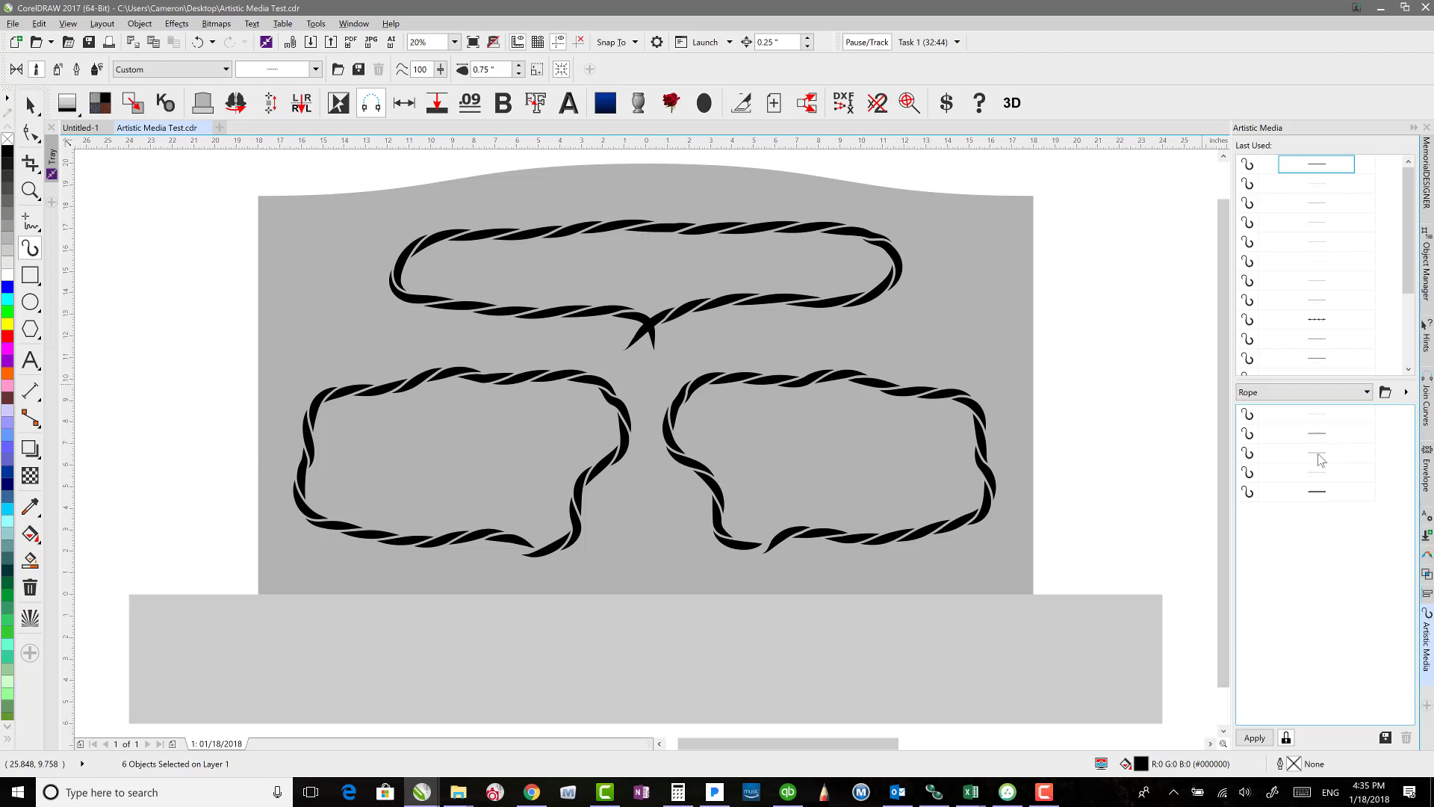
{"action": "left_click", "coordinate": [1319, 458]}
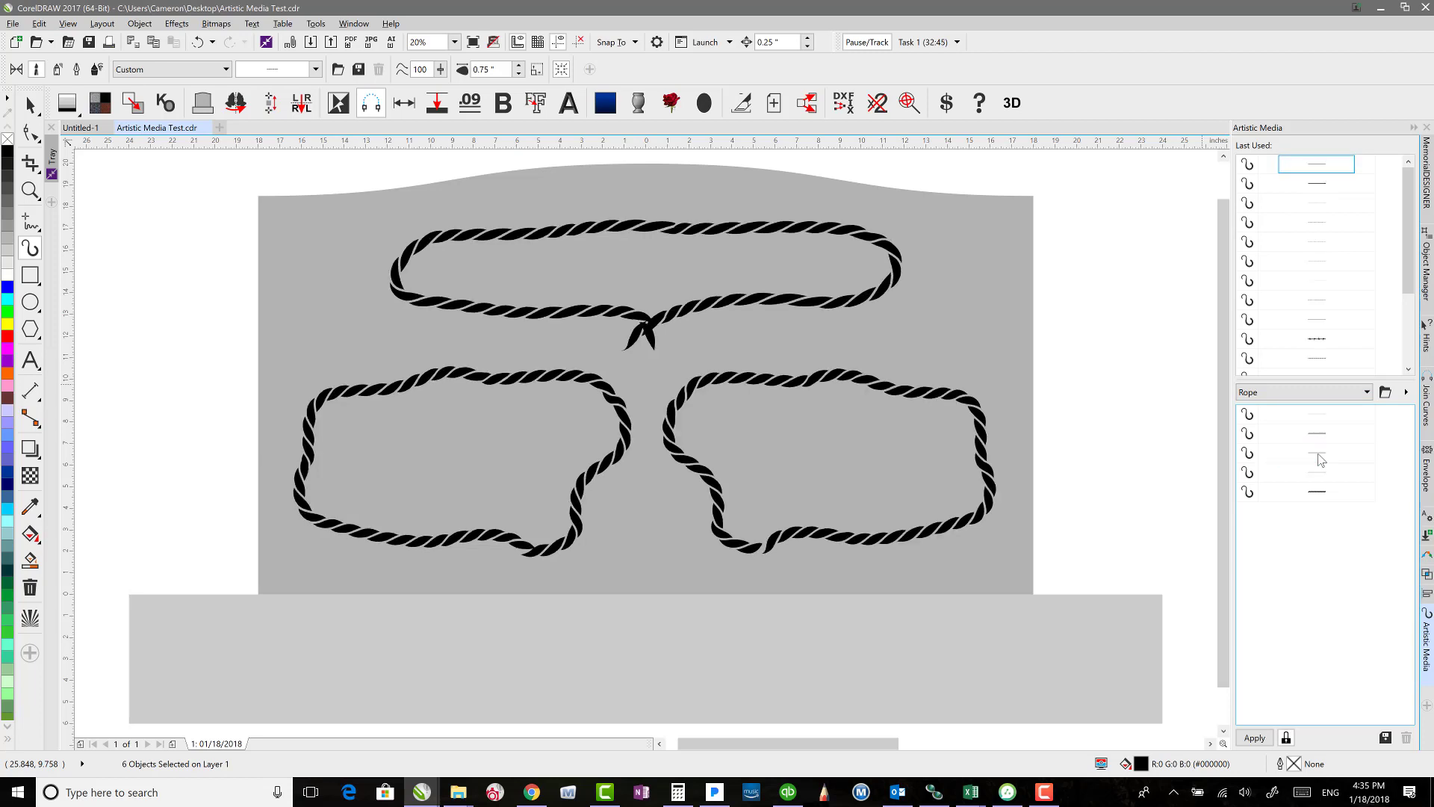
{"action": "left_click", "coordinate": [1324, 476]}
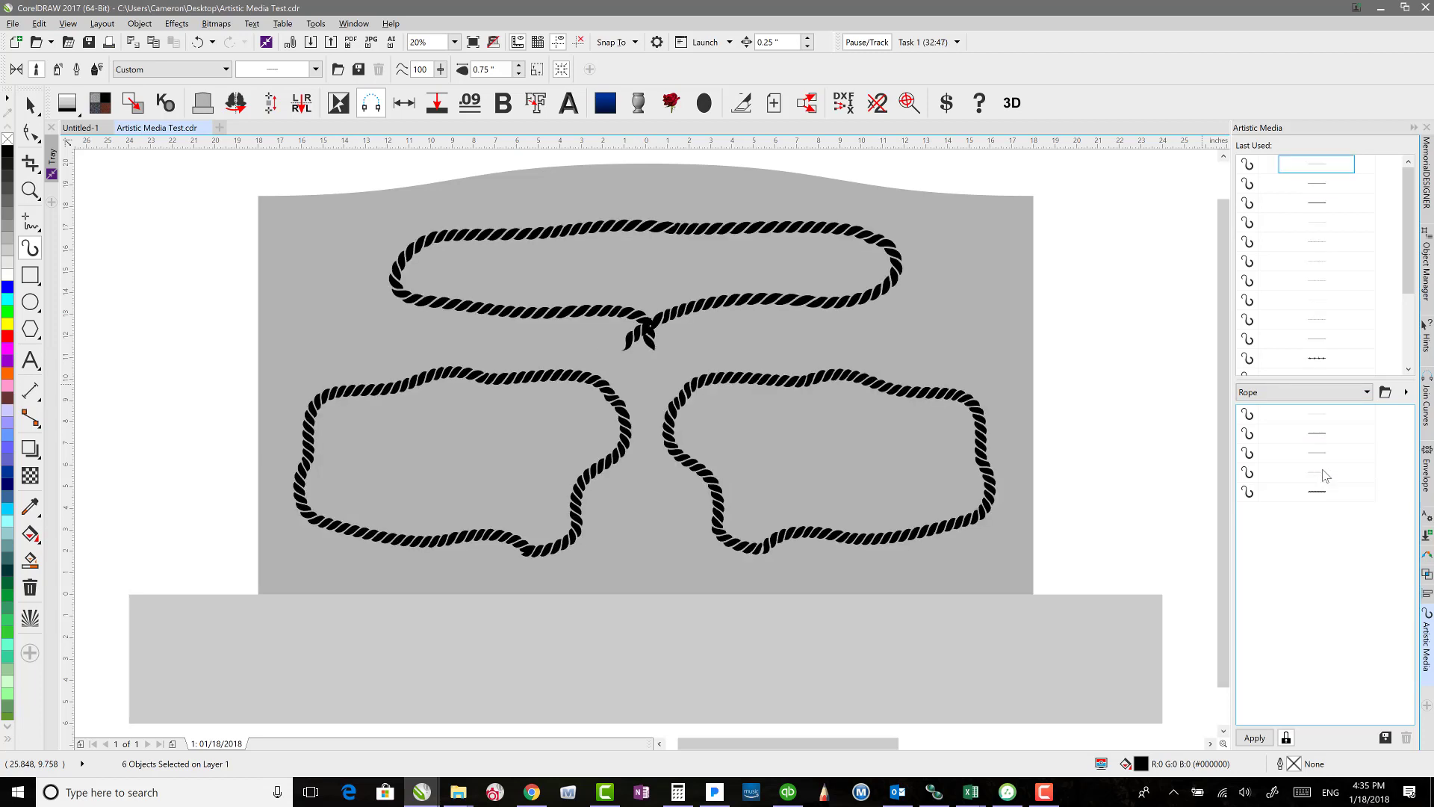
{"action": "left_click", "coordinate": [1323, 493]}
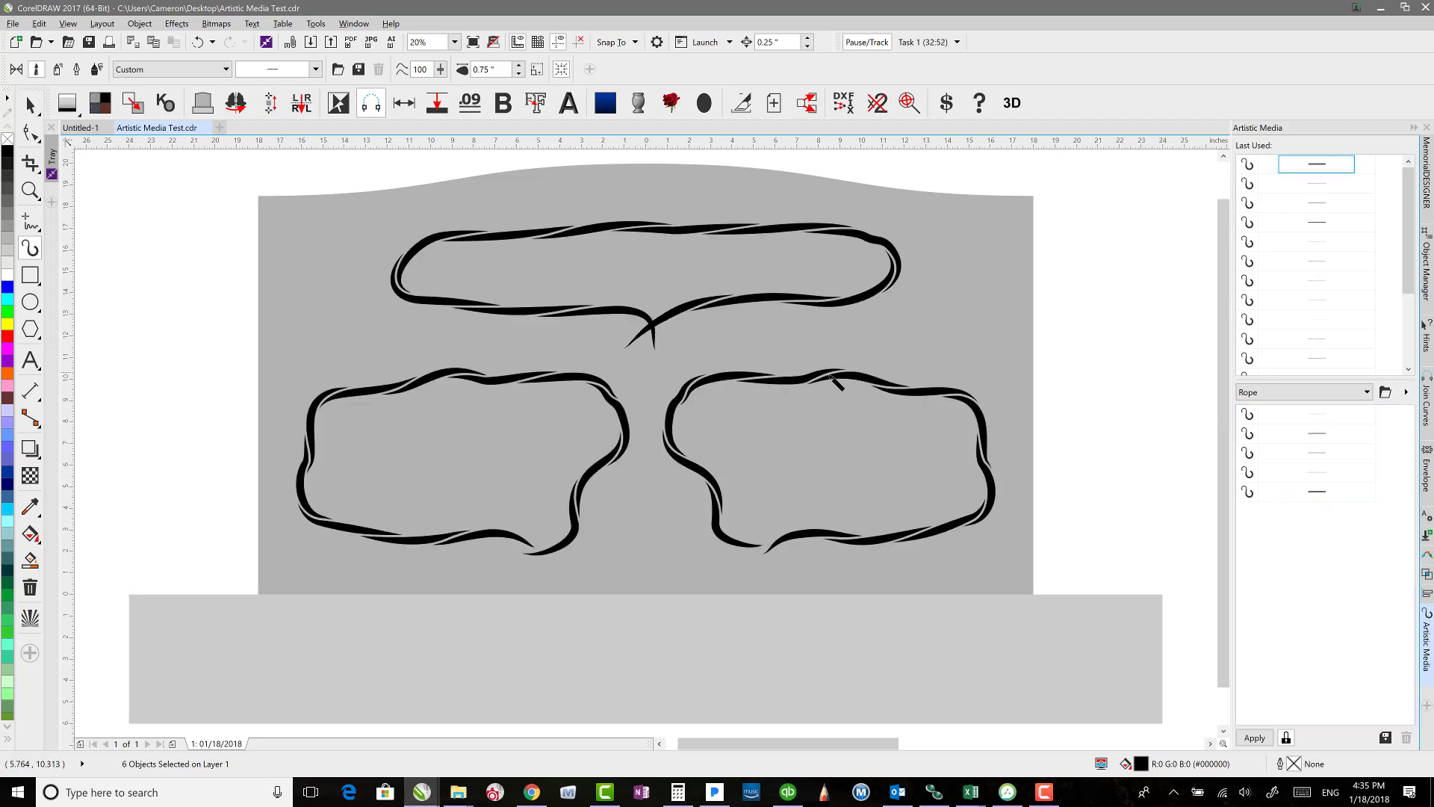
Select the rosary border on the second headstone
{"action": "scroll", "coordinate": [772, 464], "scroll_direction": "down", "scroll_amount": 3}
{"action": "scroll", "coordinate": [784, 463], "scroll_direction": "up", "scroll_amount": 1}
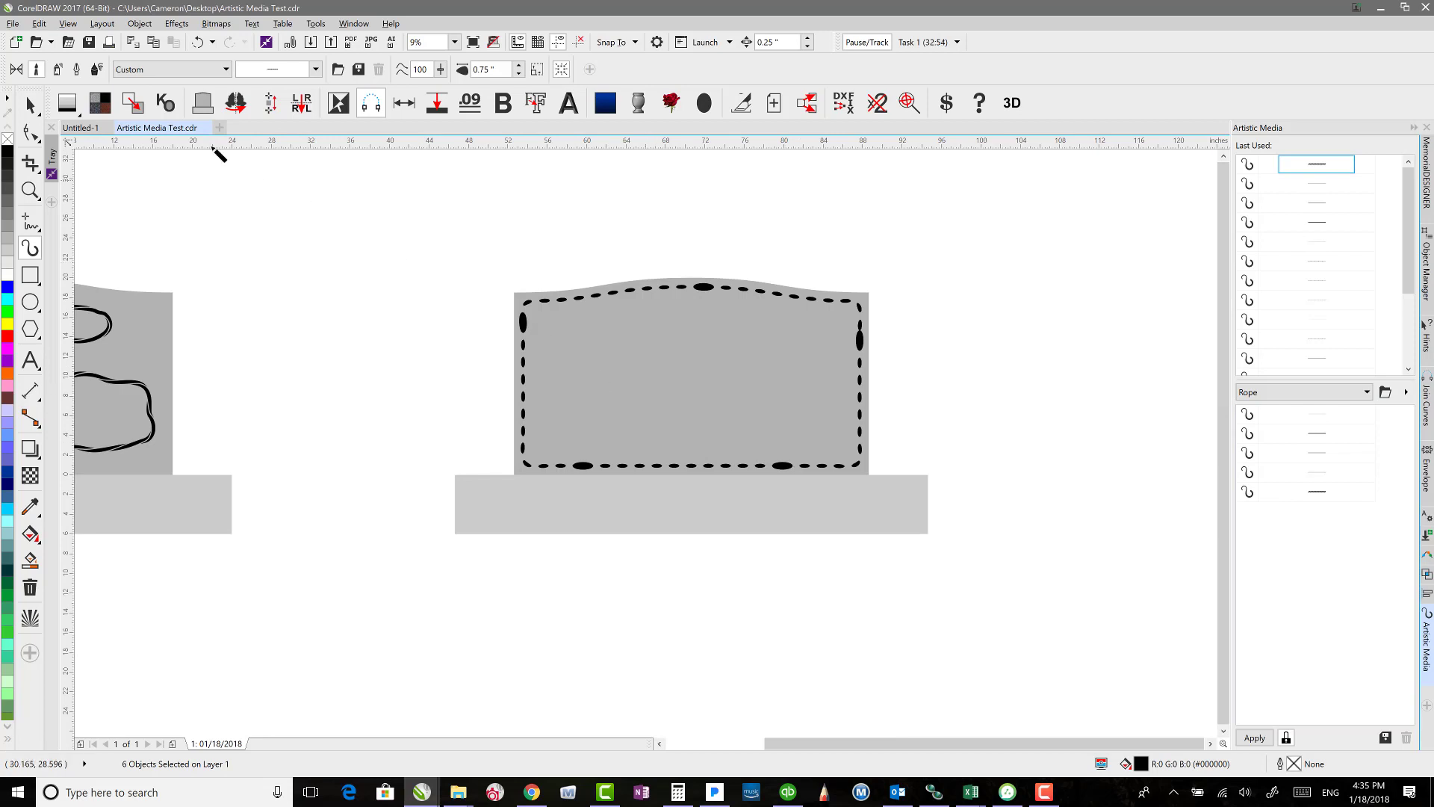
{"action": "left_click", "coordinate": [30, 104]}
{"action": "left_click_drag", "start_coordinate": [386, 232], "coordinate": [1056, 620]}
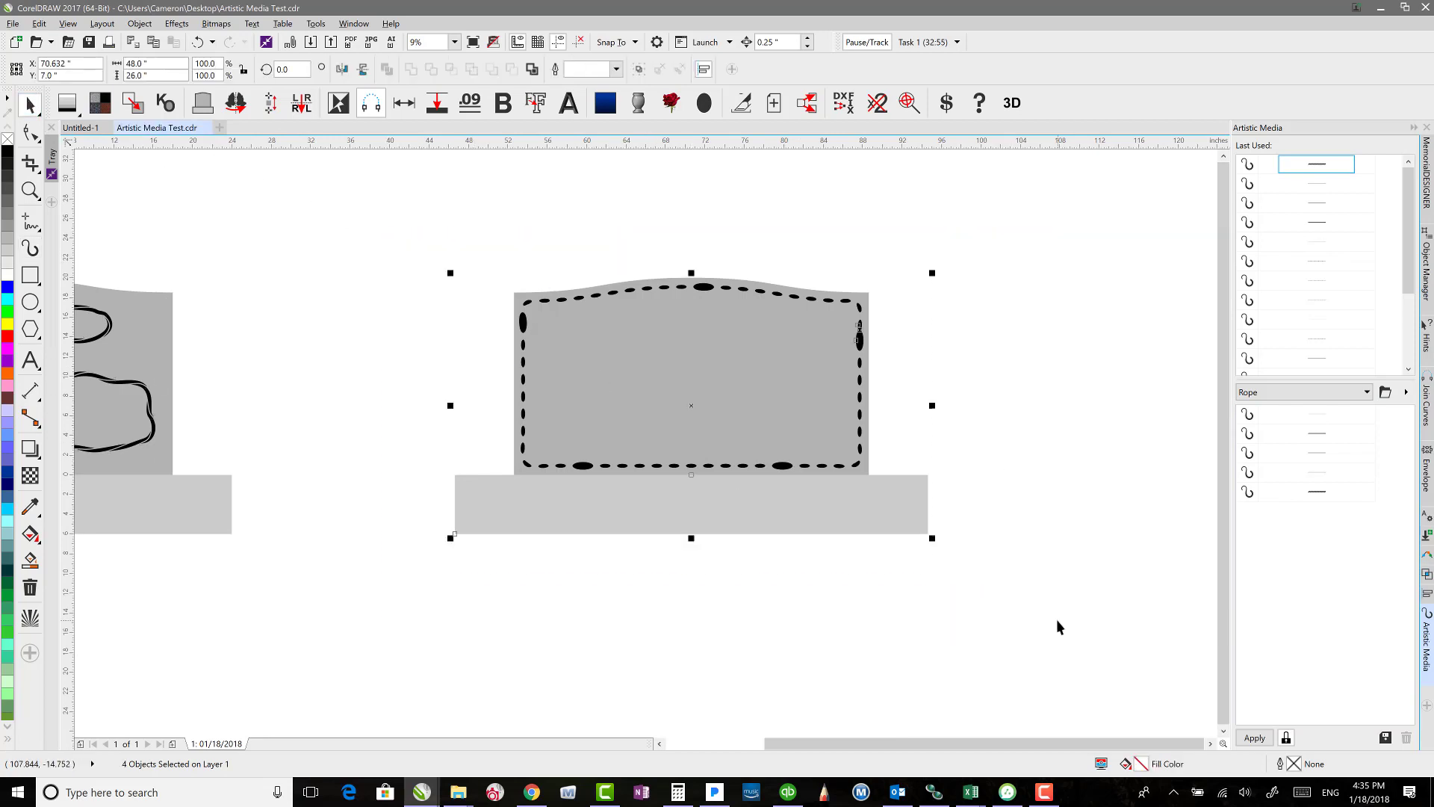
{"action": "key", "text": "shift+F2"}
{"action": "left_click", "coordinate": [383, 181]}
{"action": "left_click", "coordinate": [364, 213]}
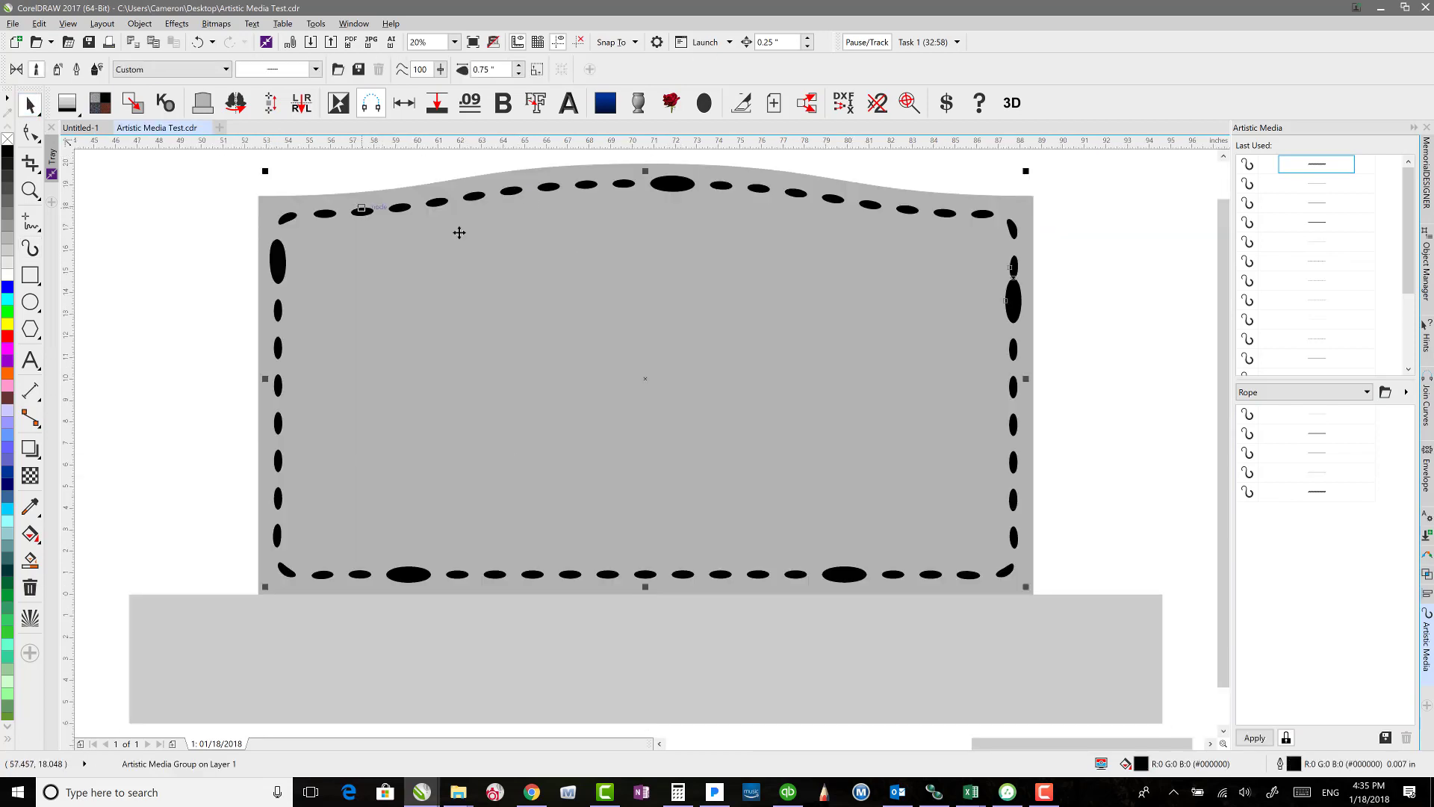
Try the five Rope presets on the second headstone's border, ending with the fourth preset
{"action": "left_click", "coordinate": [1317, 435]}
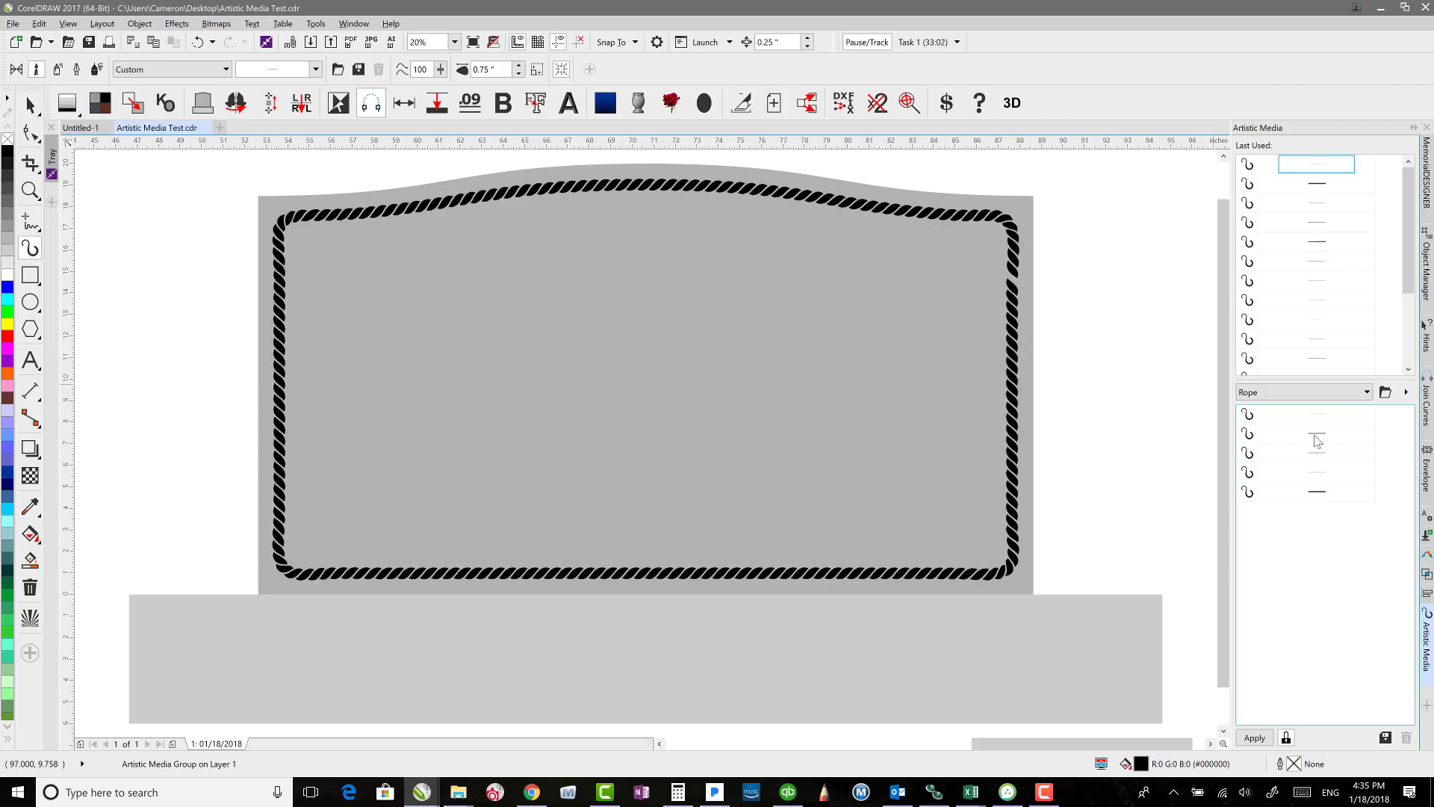
{"action": "left_click", "coordinate": [1317, 441]}
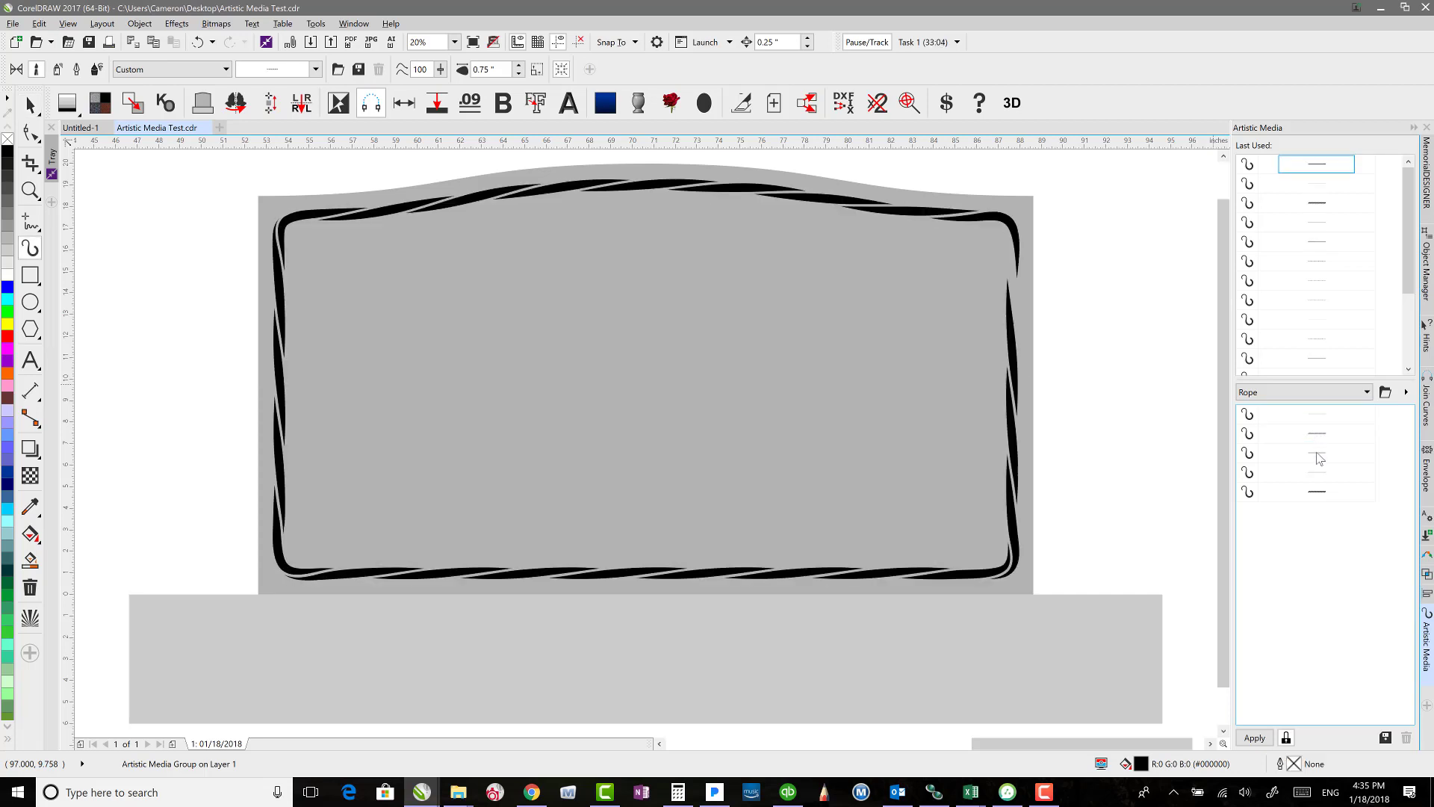
{"action": "left_click", "coordinate": [1319, 457]}
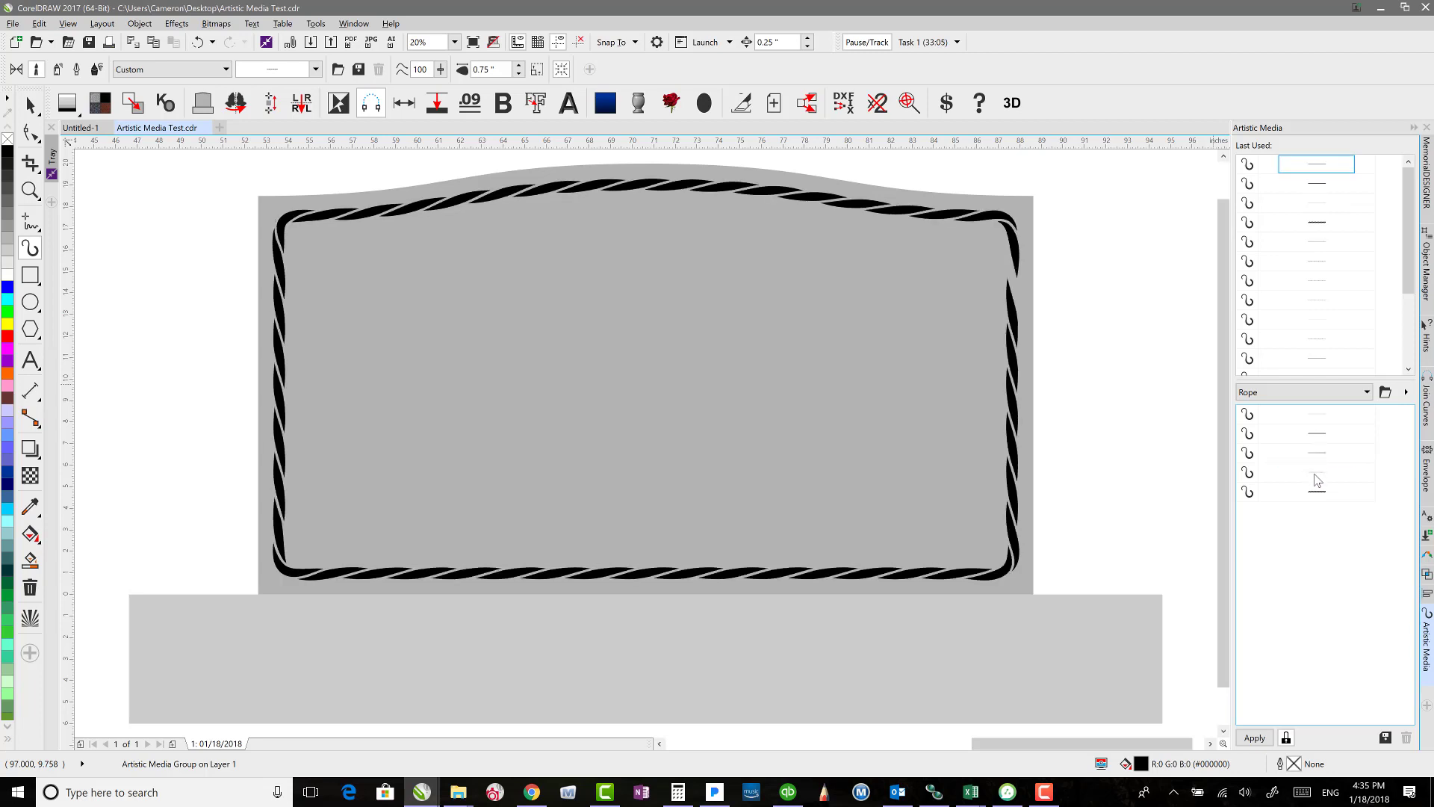
{"action": "left_click", "coordinate": [1317, 475]}
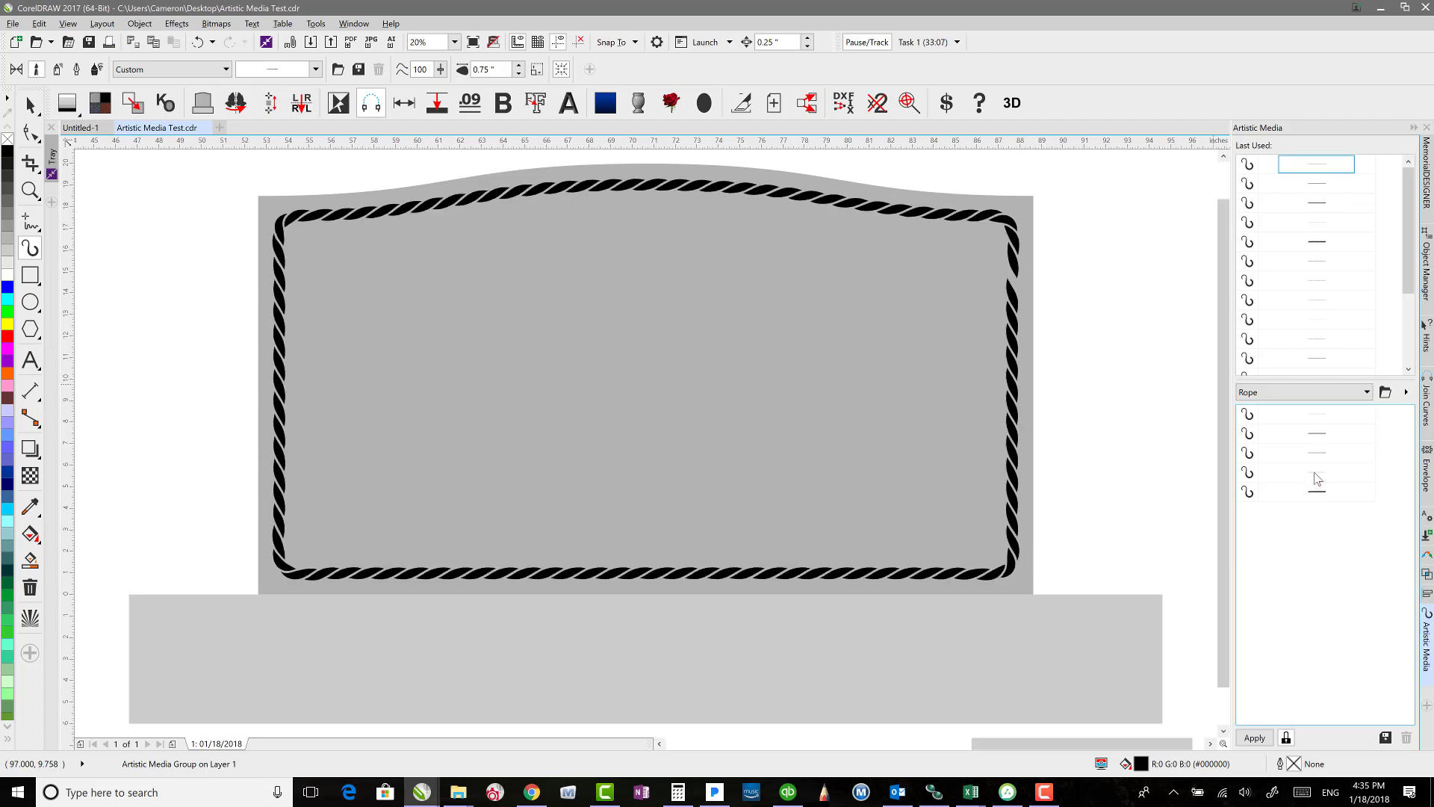
{"action": "left_click", "coordinate": [1319, 497]}
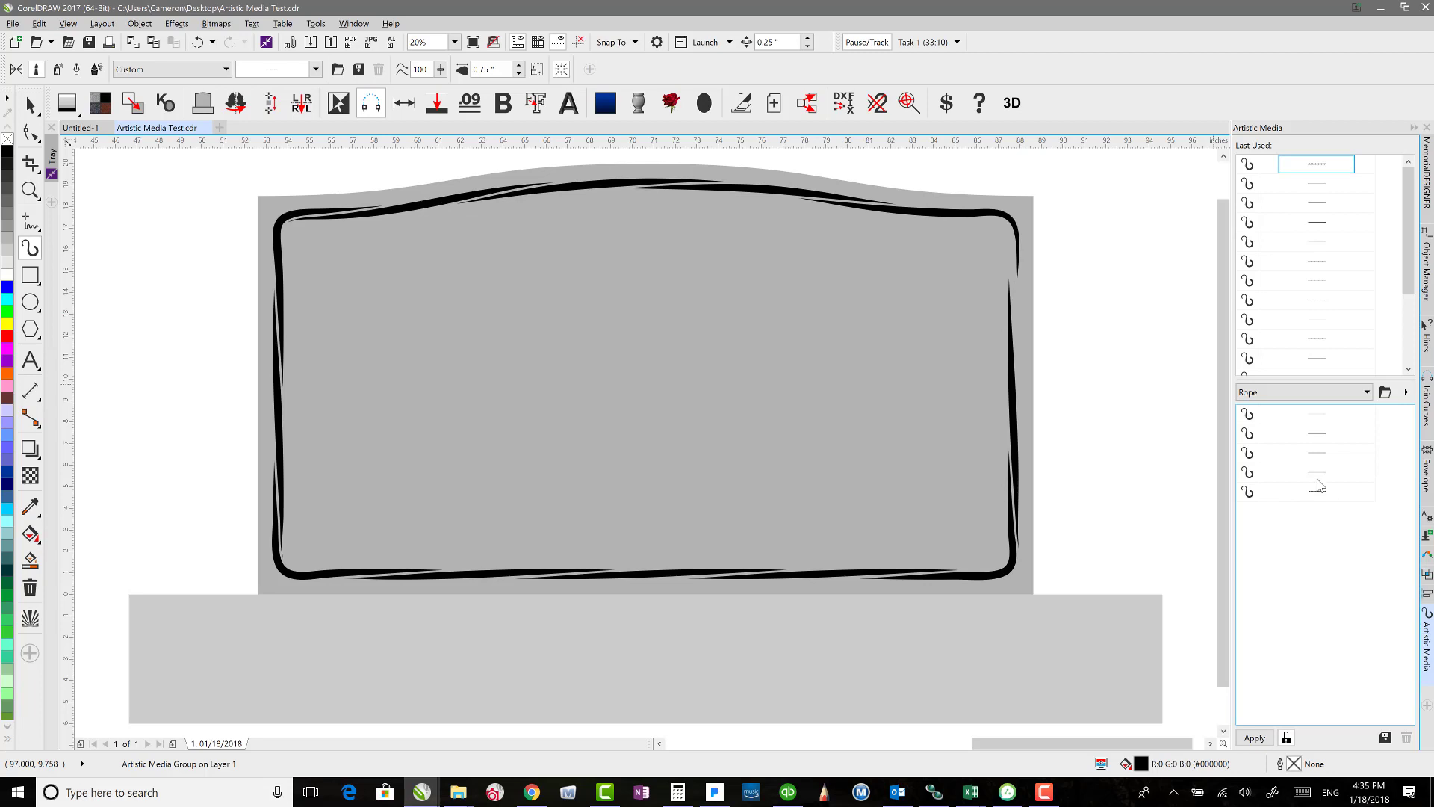
{"action": "left_click", "coordinate": [1319, 482]}
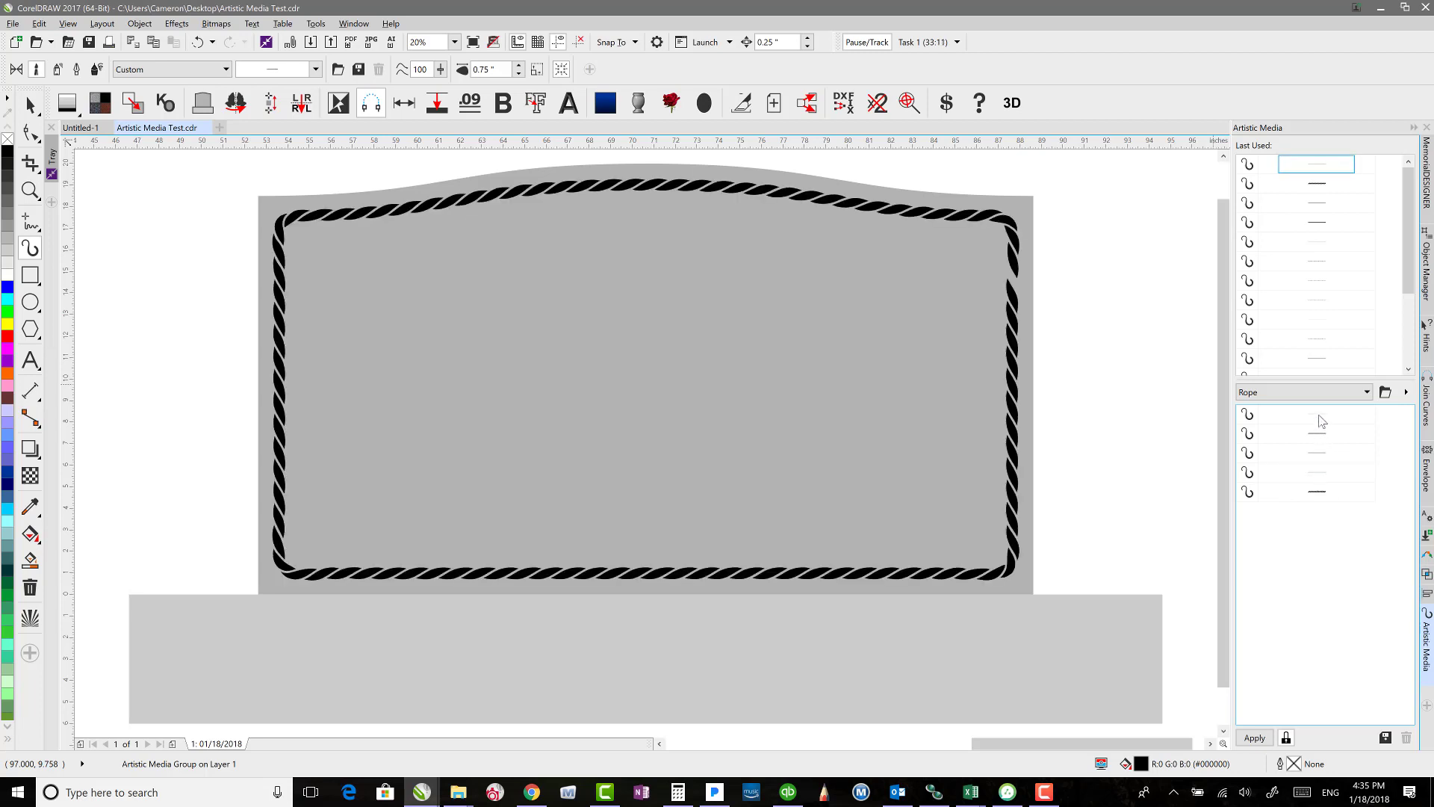
{"action": "left_click", "coordinate": [1319, 417]}
{"action": "left_click", "coordinate": [1320, 481]}
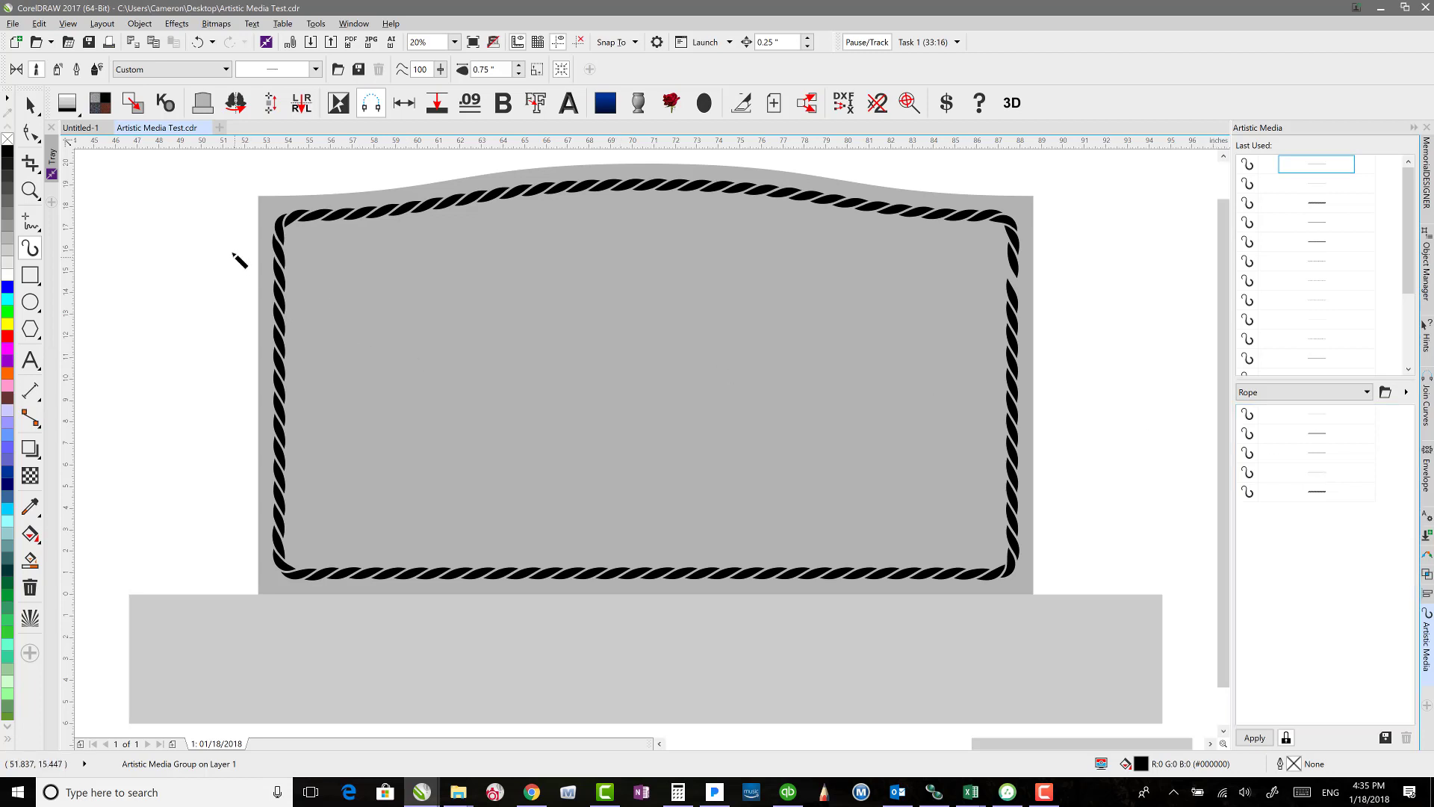
Deselect the border and draw a freehand wavy rope stroke across the middle of the second headstone
{"action": "left_click", "coordinate": [30, 104]}
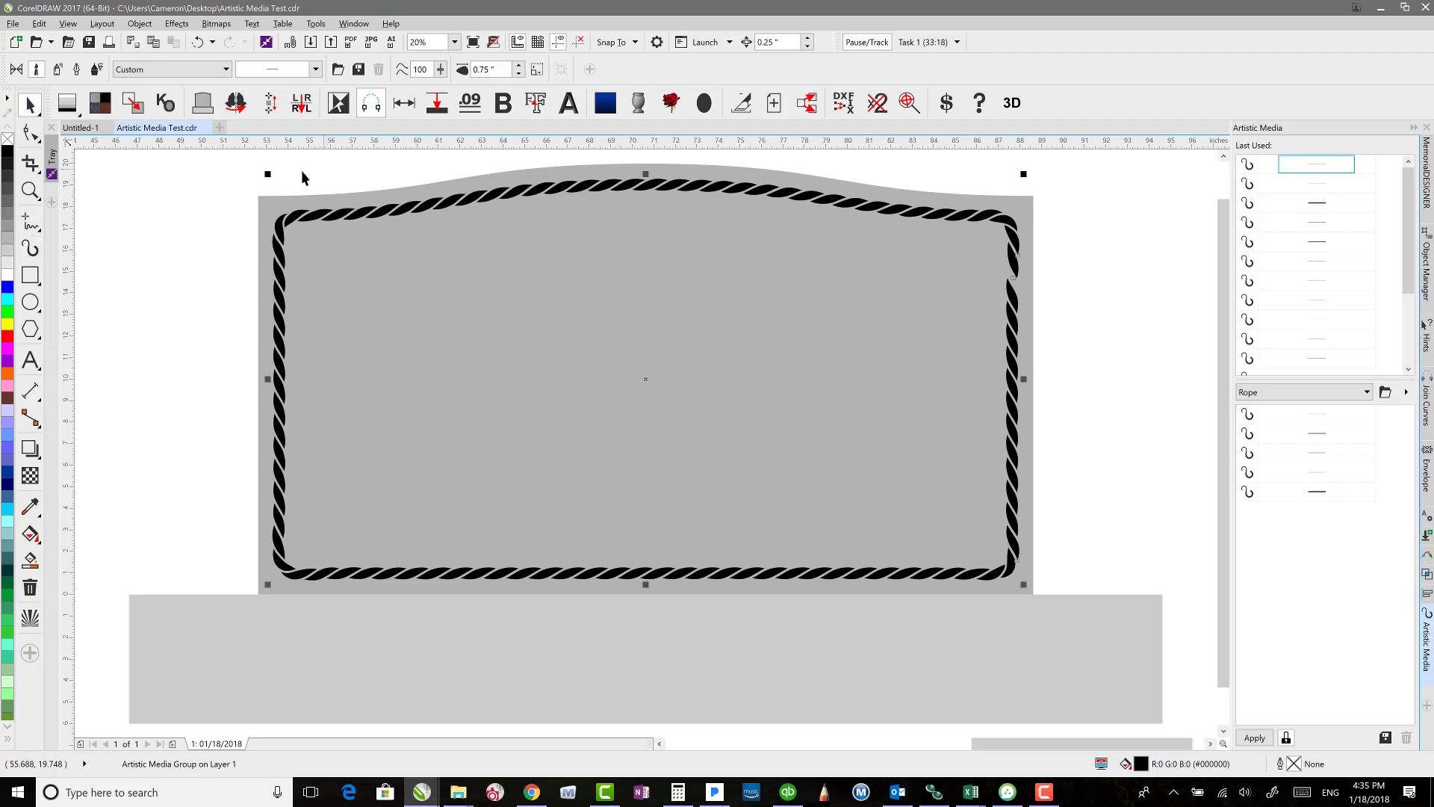
{"action": "key", "text": "Escape"}
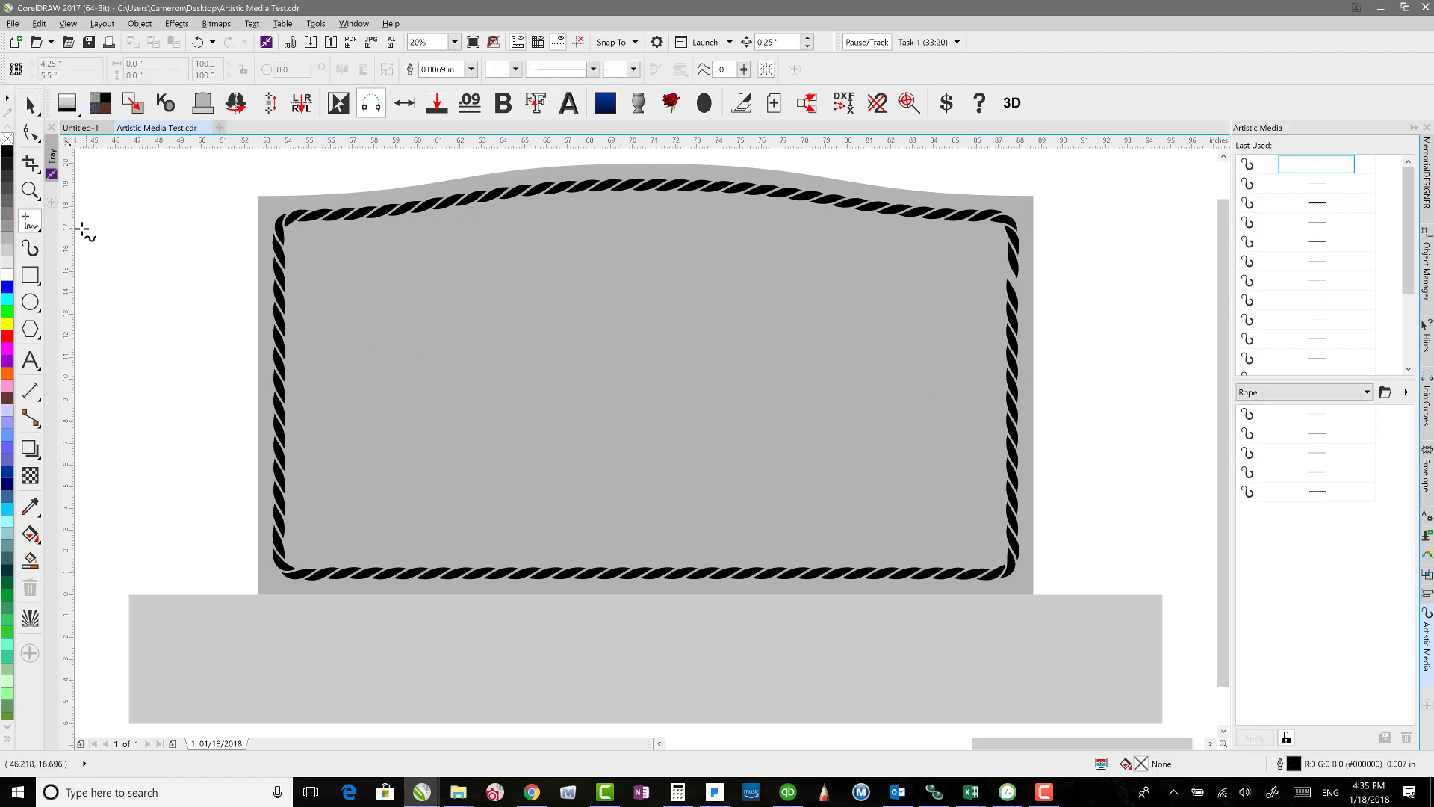
{"action": "left_click", "coordinate": [30, 248]}
{"action": "mouse_move", "coordinate": [381, 375]}
{"action": "left_mouse_down"}
{"action": "mouse_move", "coordinate": [438, 342]}
{"action": "mouse_move", "coordinate": [637, 428]}
{"action": "mouse_move", "coordinate": [831, 387]}
{"action": "mouse_move", "coordinate": [926, 340]}
{"action": "left_mouse_up"}
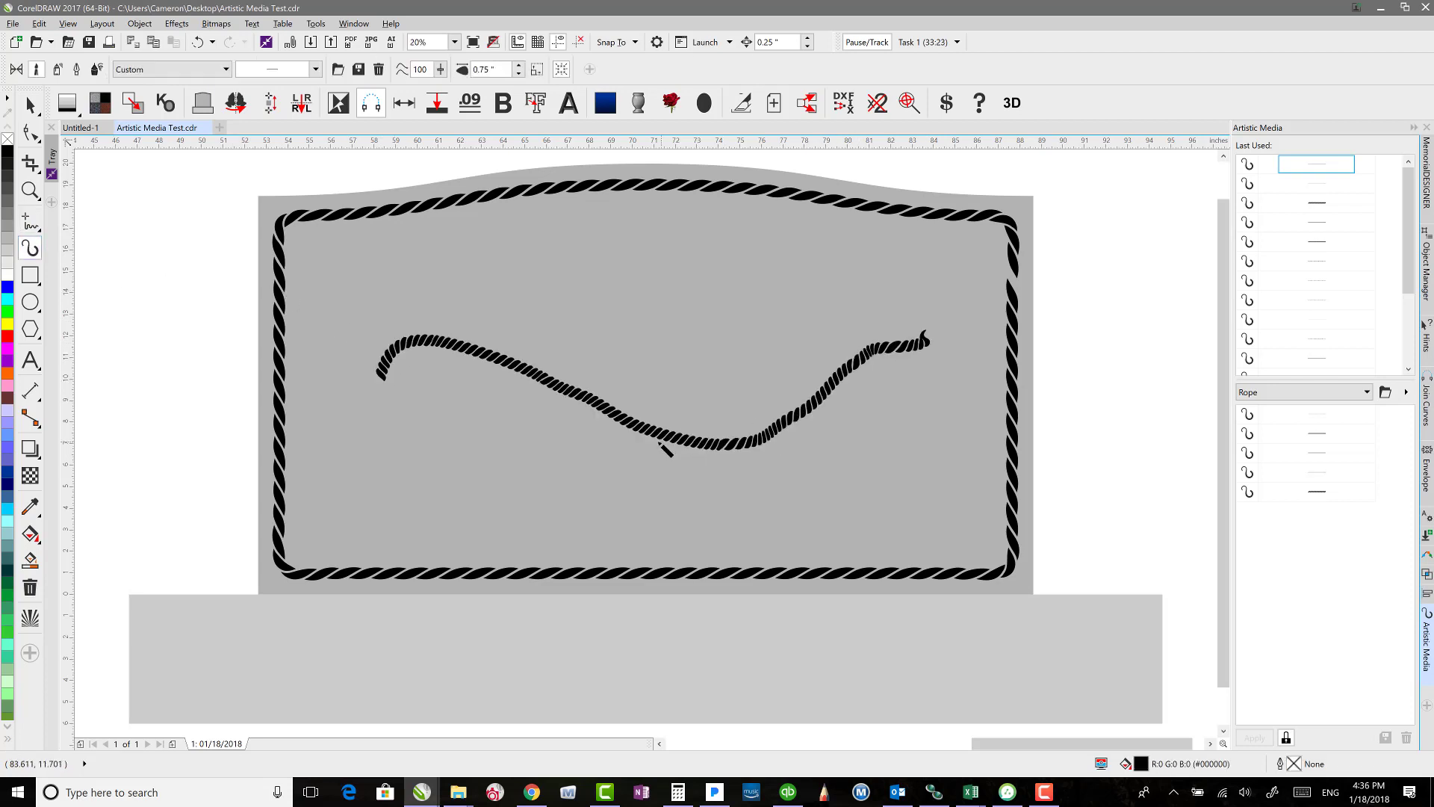
Try the other Rope presets on the wavy stroke, ending with the fifth preset, and deselect the stroke
{"action": "left_click", "coordinate": [1335, 437]}
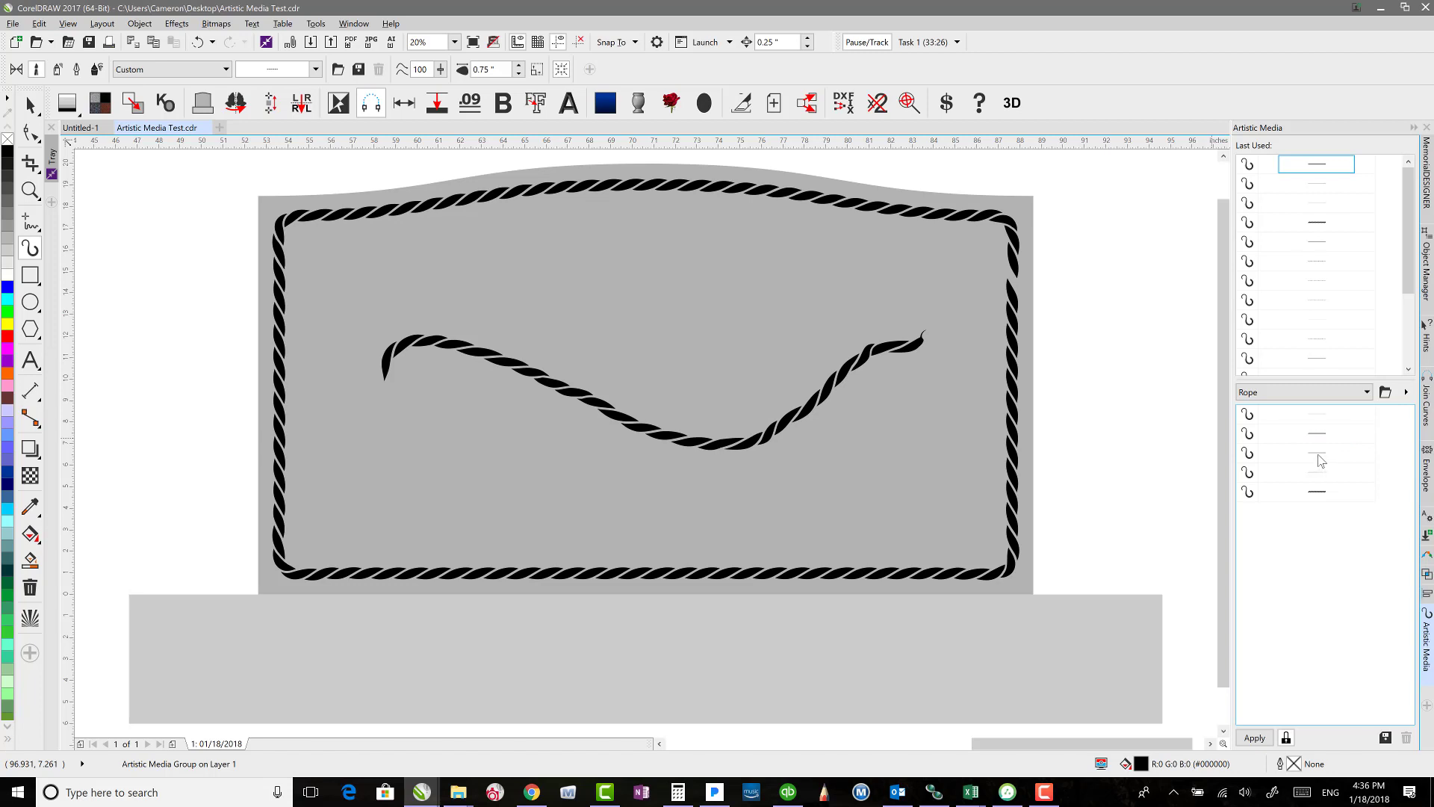
{"action": "left_click", "coordinate": [1319, 459]}
{"action": "left_click", "coordinate": [1322, 475]}
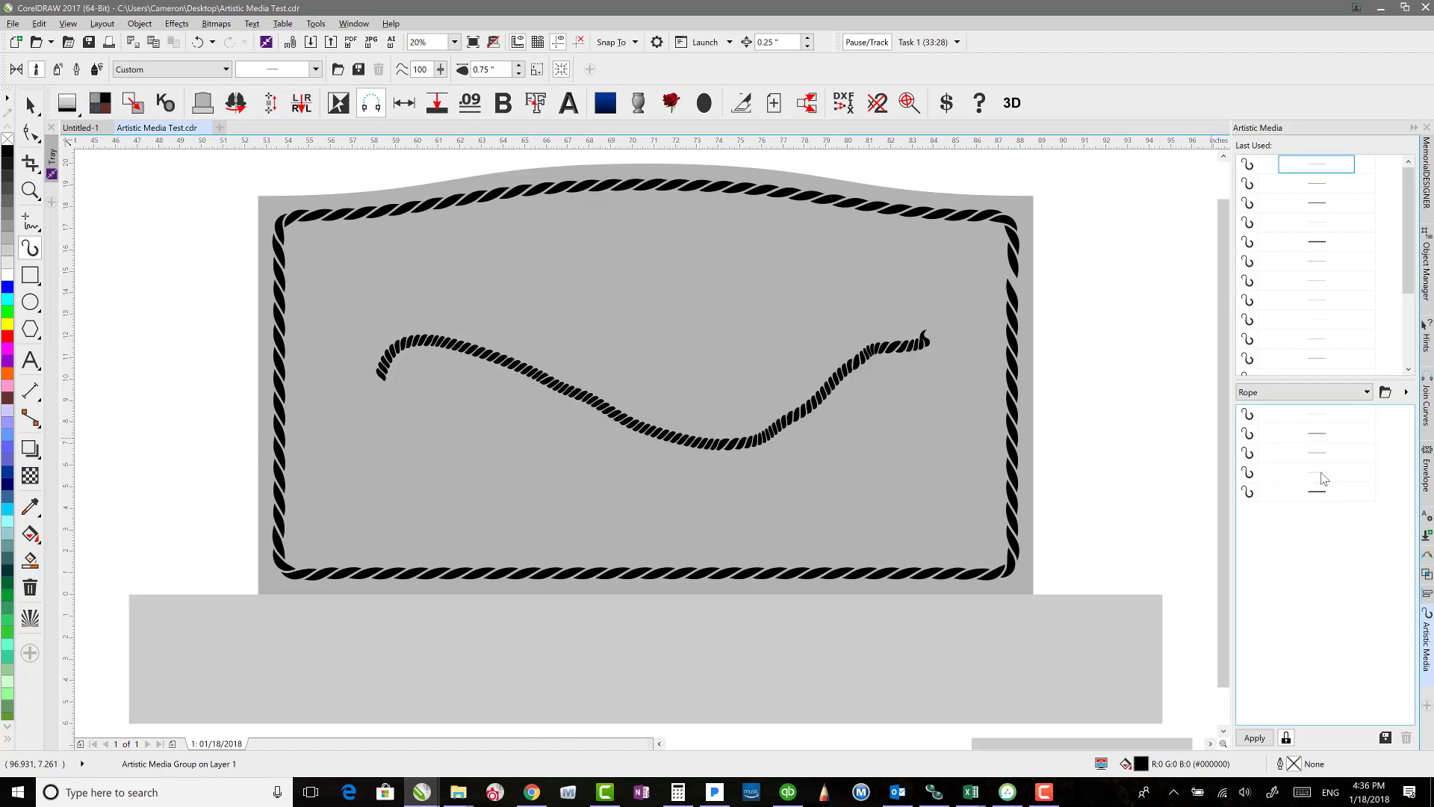
{"action": "left_click", "coordinate": [1324, 496]}
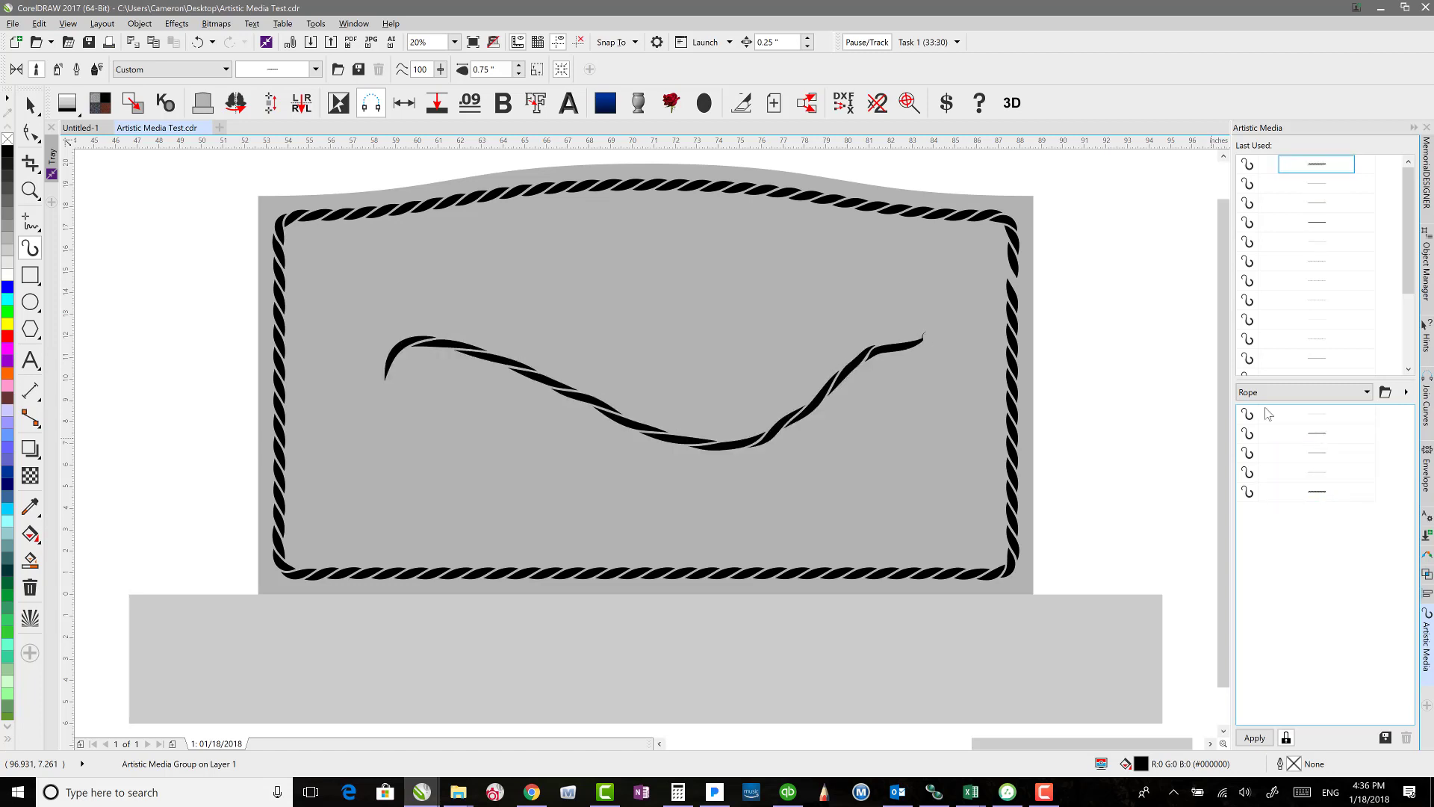
{"action": "left_click", "coordinate": [30, 105]}
{"action": "left_click", "coordinate": [182, 259]}
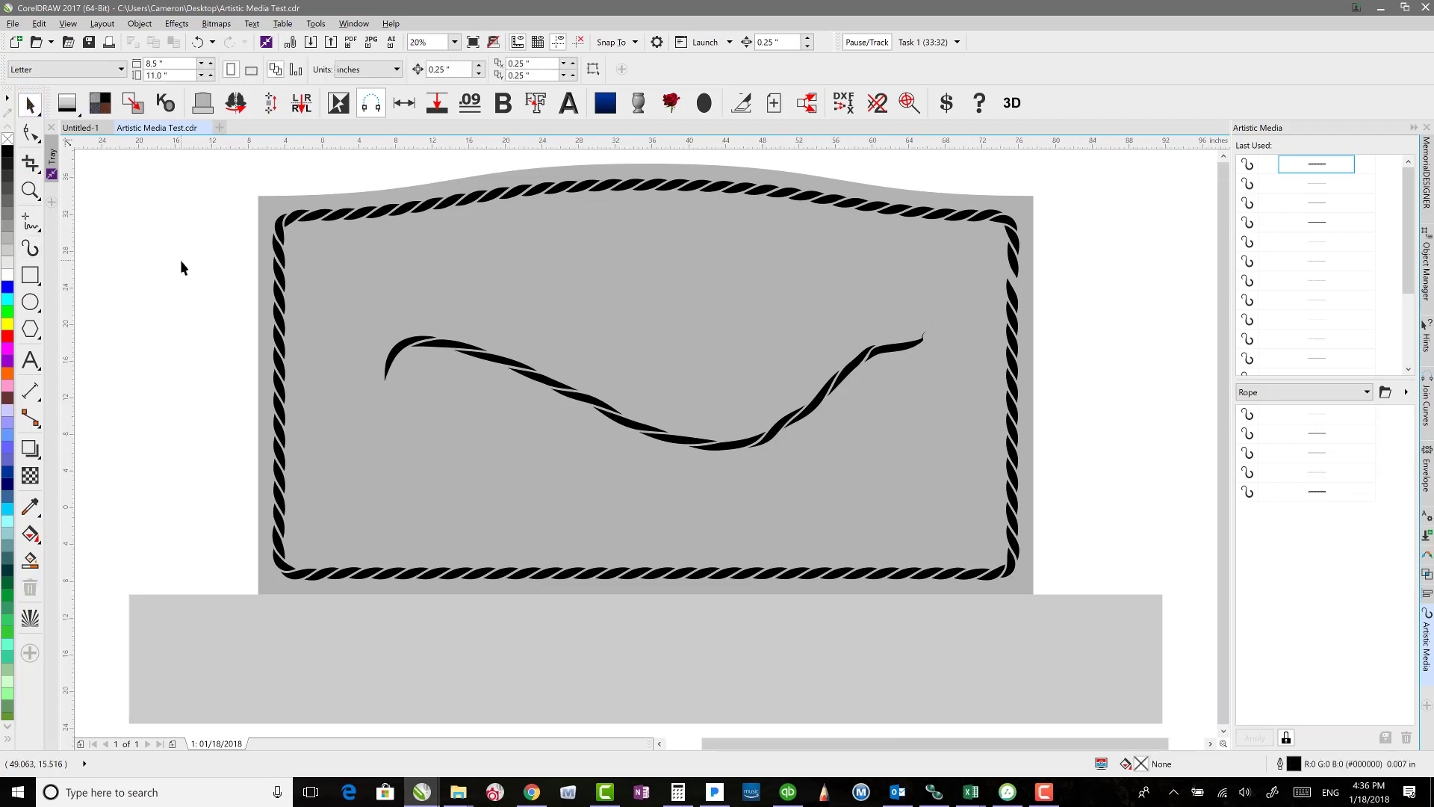